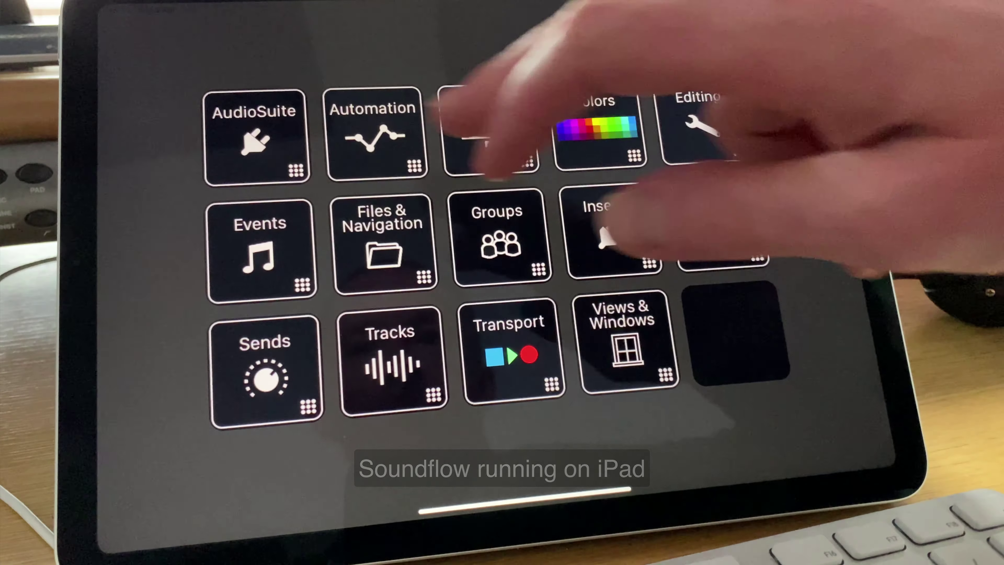
On the iPad SoundFlow deck, view Track Automation Modes, then go back and show the Clip Colors swatches.
click(373, 134)
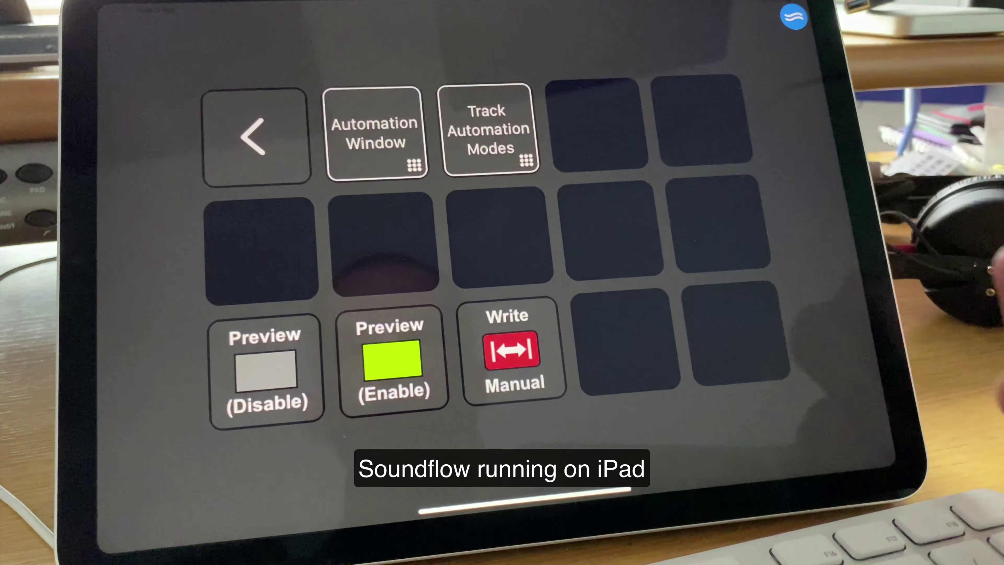
click(488, 130)
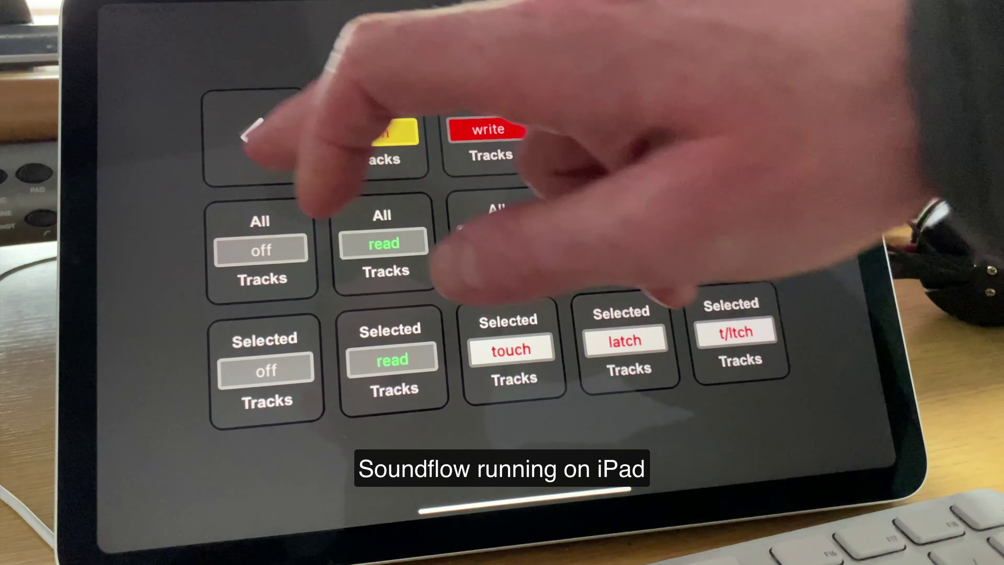
click(253, 136)
click(253, 137)
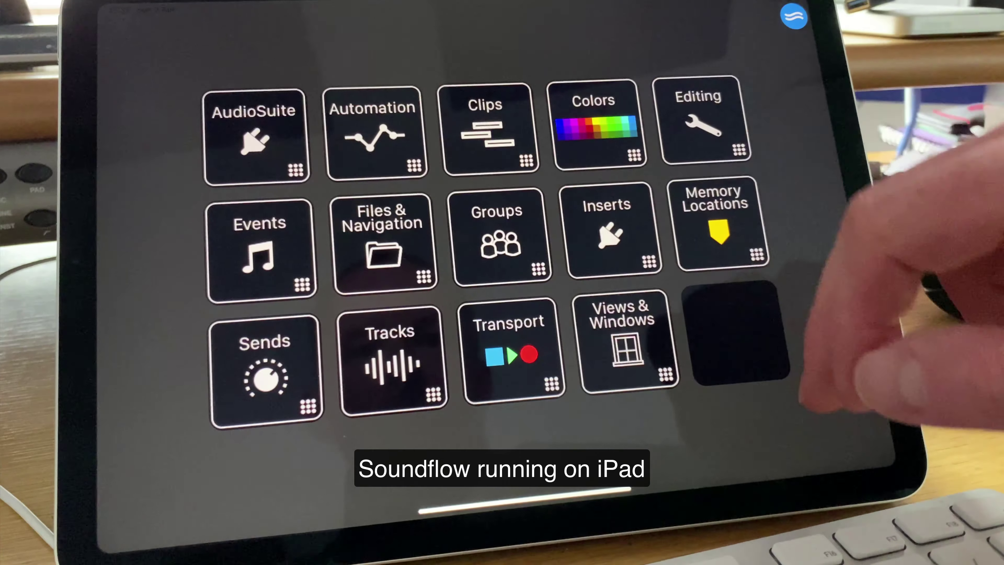
click(487, 130)
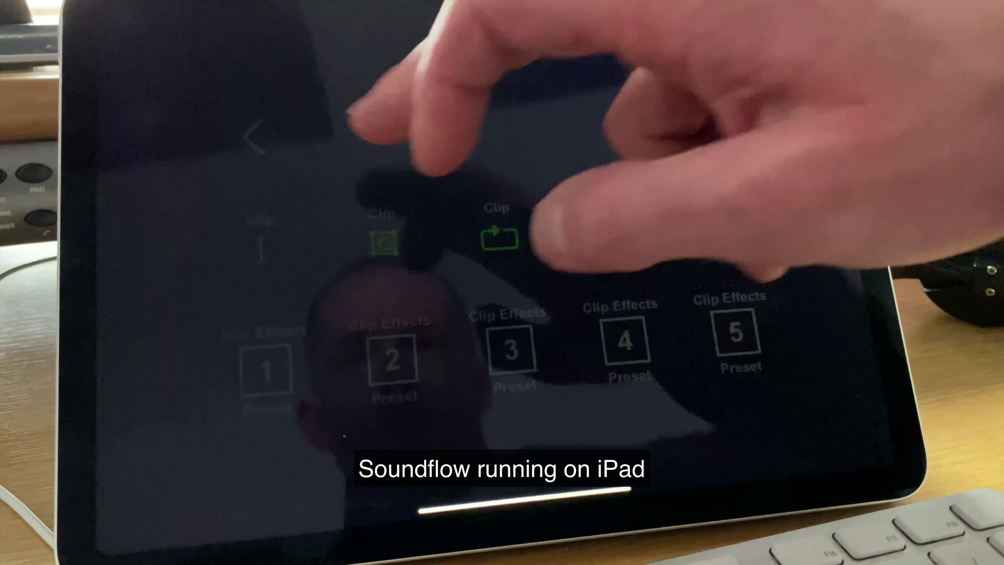
click(374, 132)
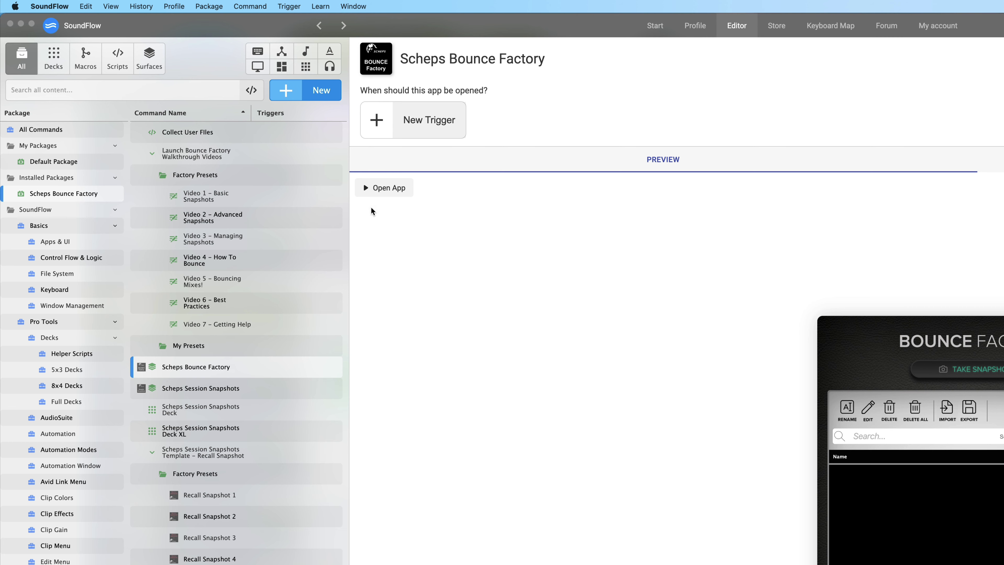
Launch Scheps Bounce Factory from SoundFlow and bring Pro Tools to the front.
click(375, 188)
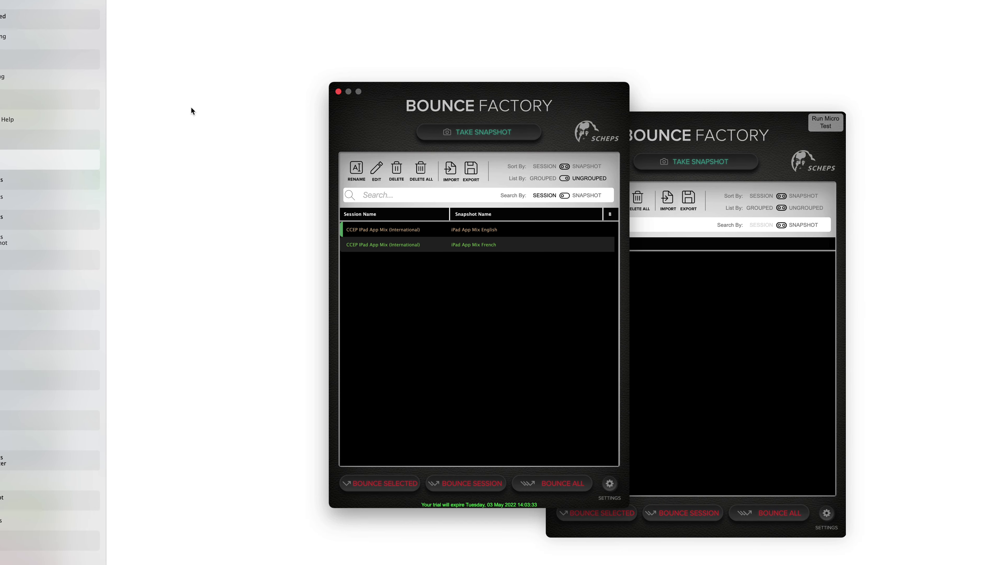
key(super+Tab)
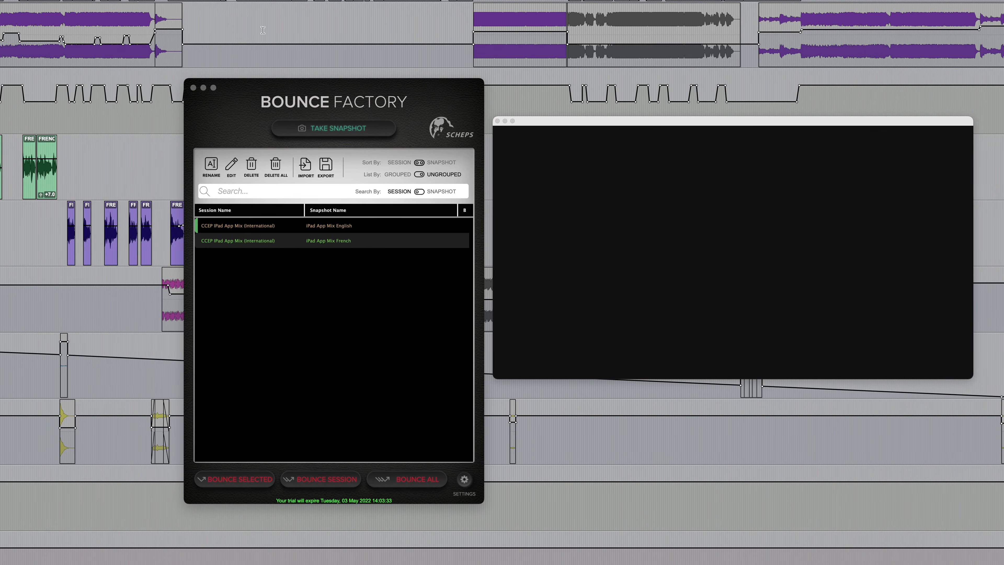
Locate to several timeline positions to check the video picture.
click(262, 43)
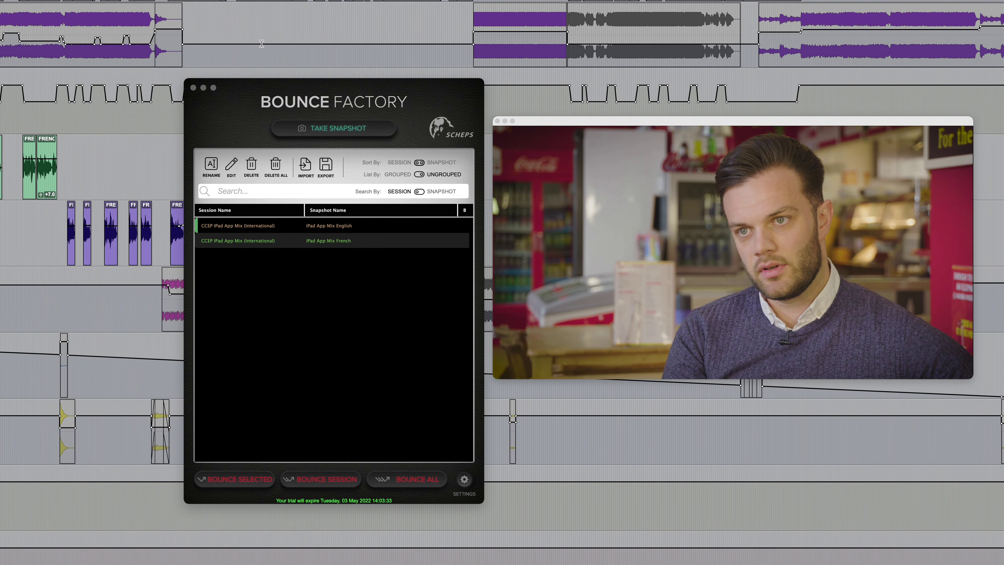
click(426, 49)
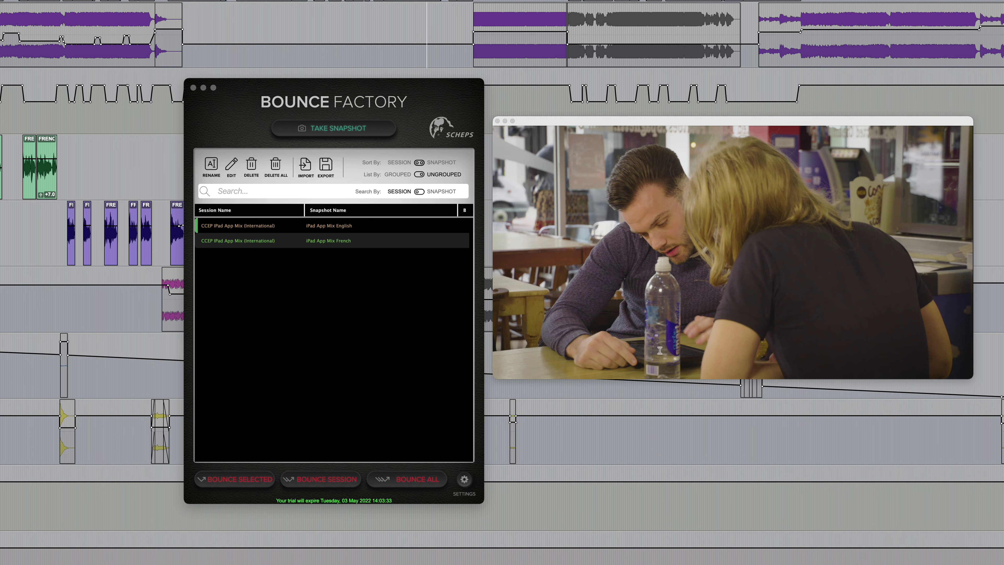
click(78, 37)
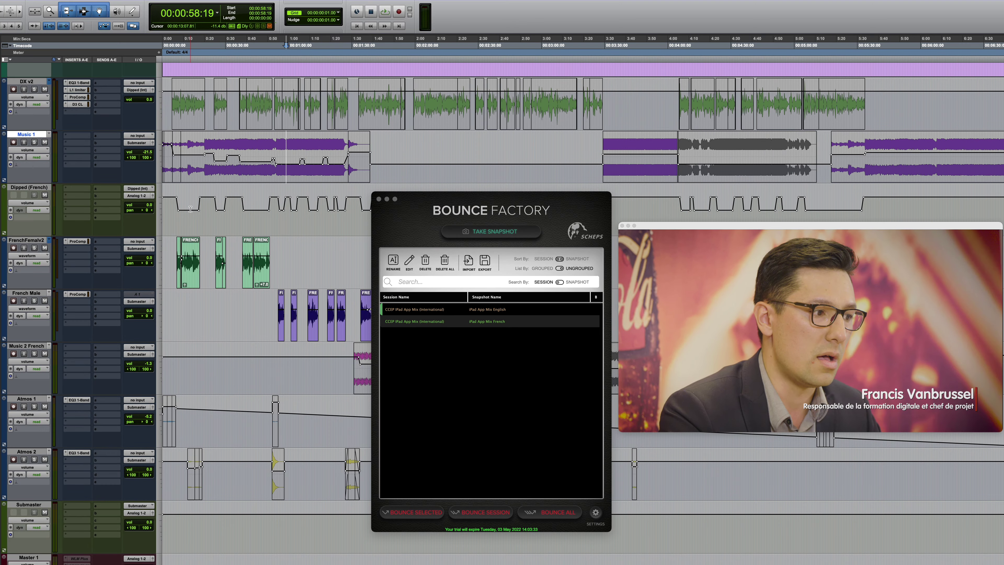
Play the French mix from the start against picture, stop, and park at 00:00:12:00.
click(190, 209)
key(Return)
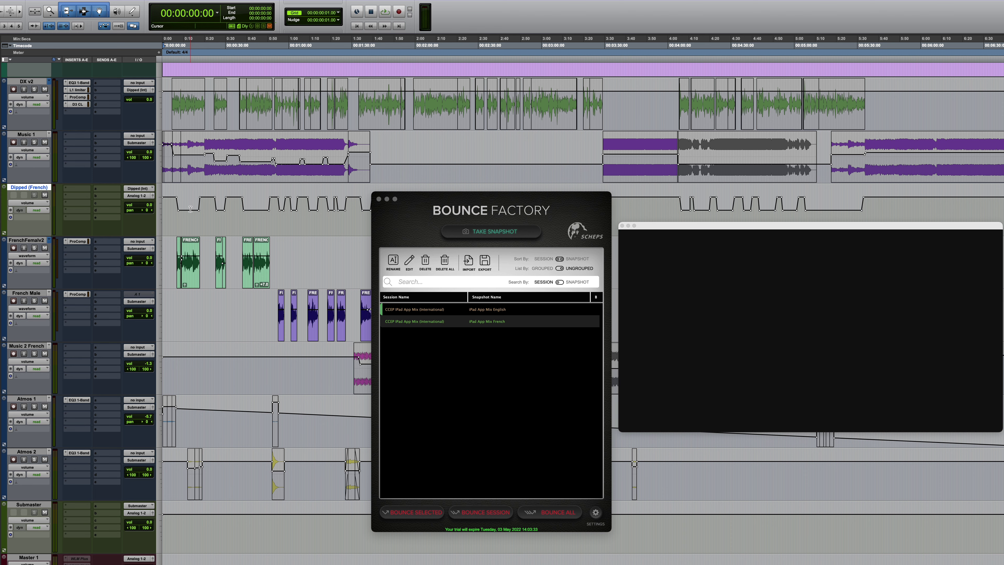
key(space)
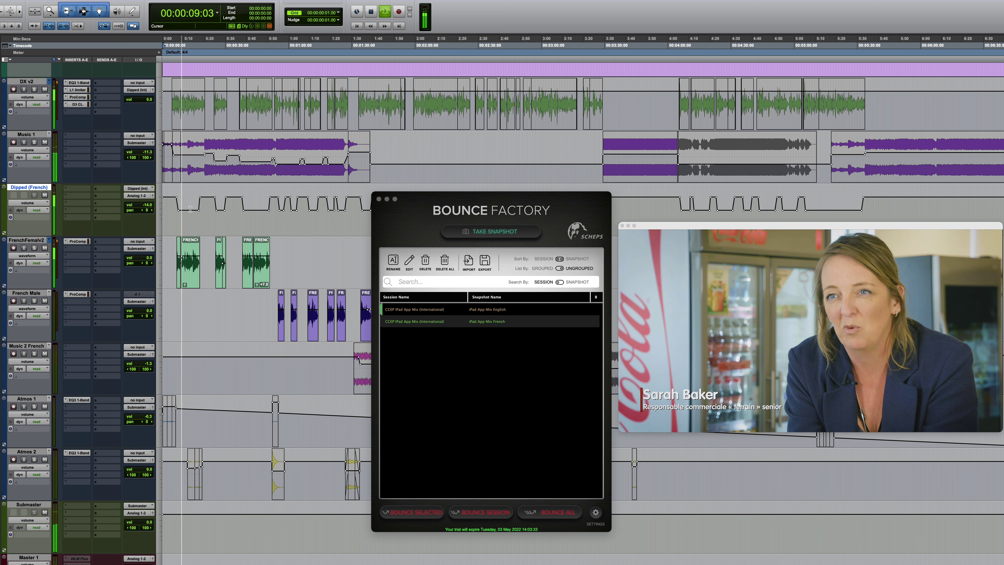
key(space)
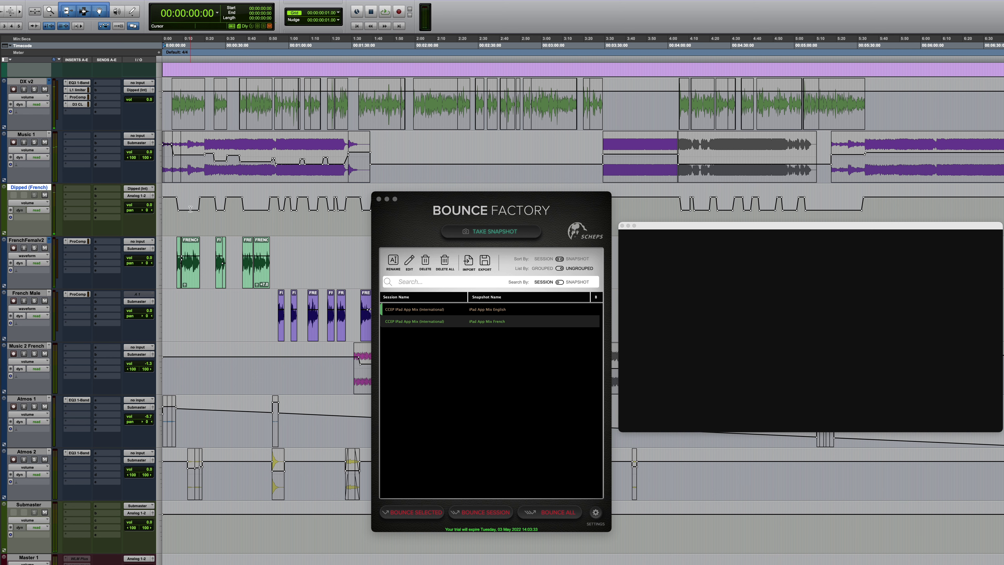
click(188, 209)
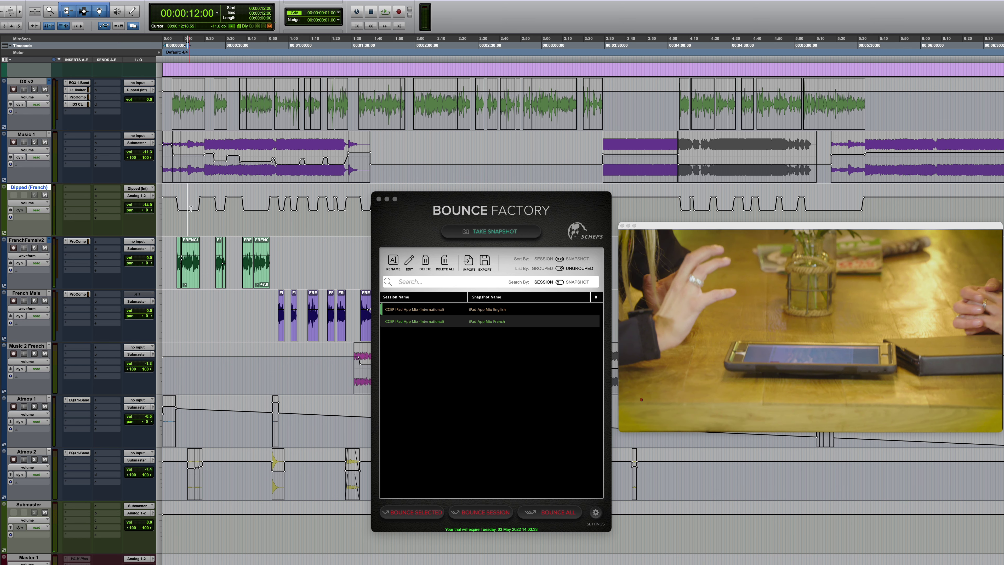
click(464, 344)
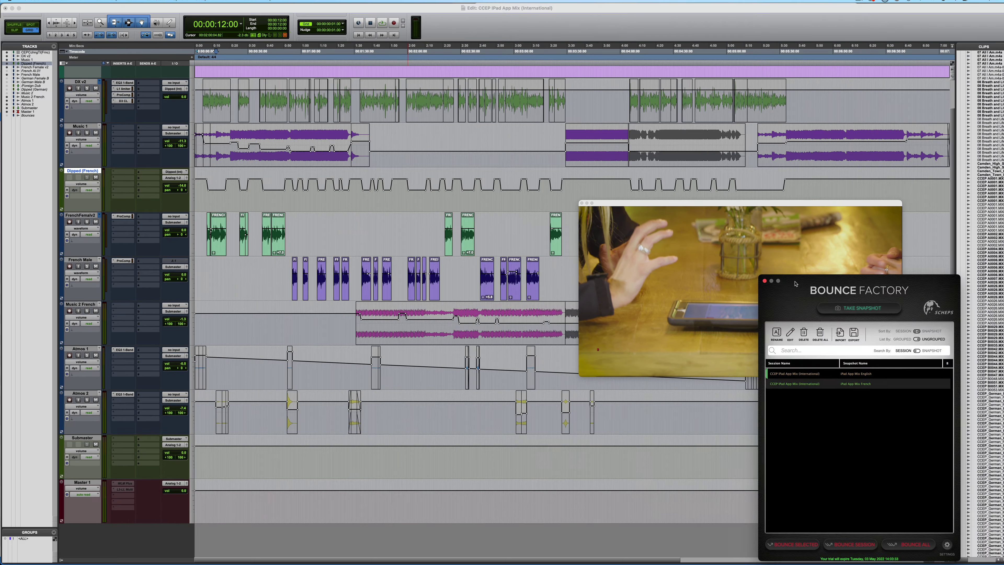
Show the hidden German Female B, German Male B and Dipped (German) tracks, then select the French tracks.
drag(795, 284, 779, 277)
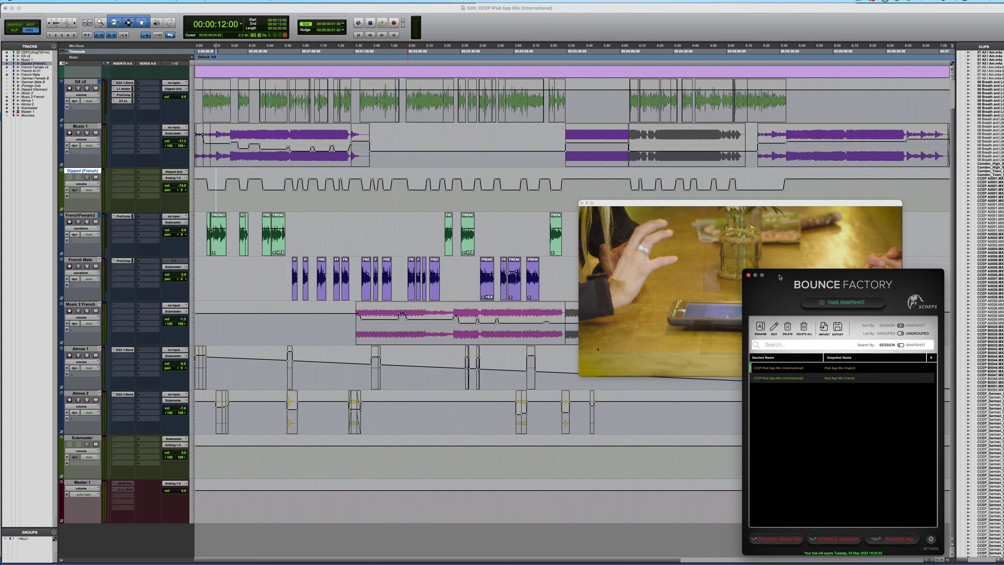
click(7, 79)
click(7, 82)
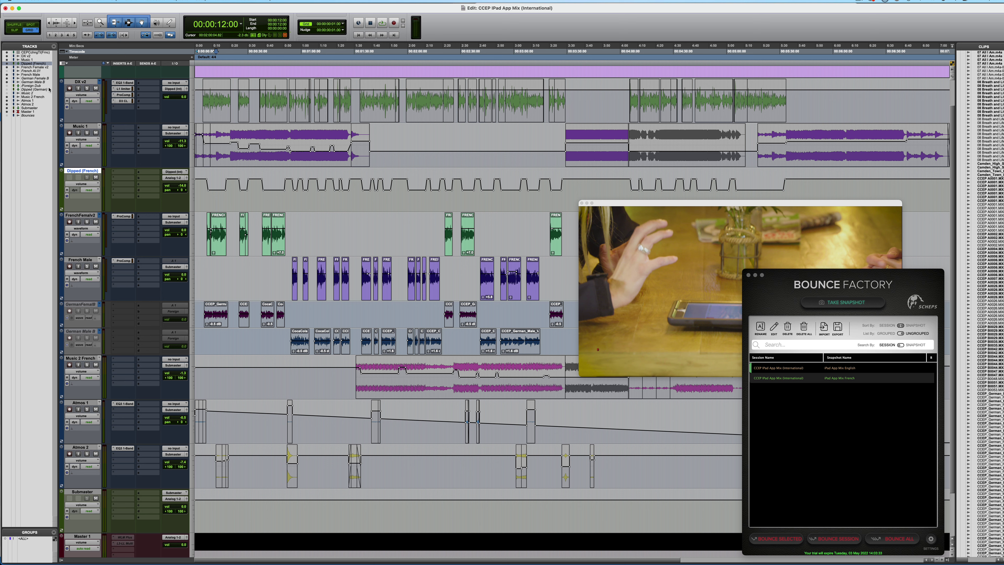
click(7, 89)
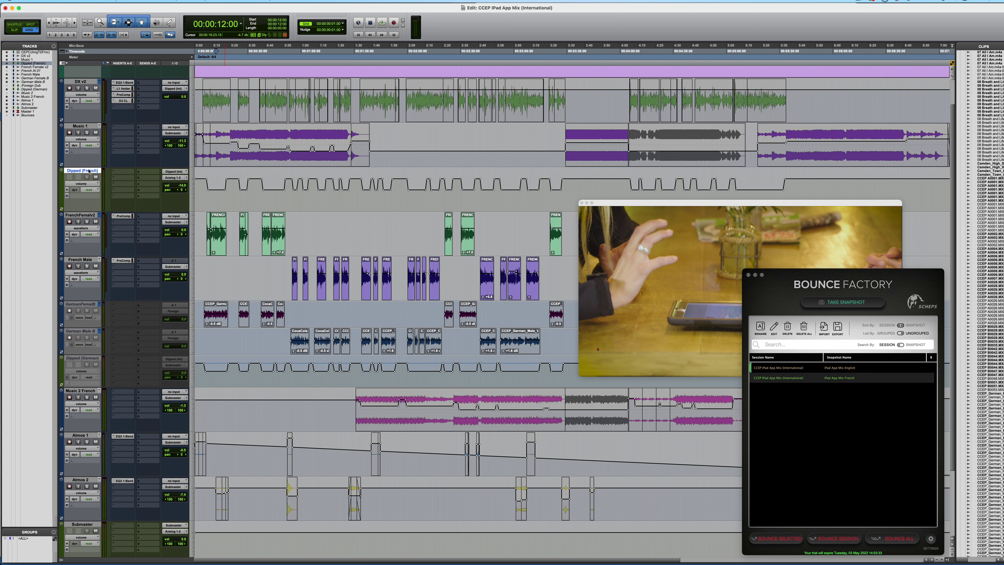
shift+click(83, 215)
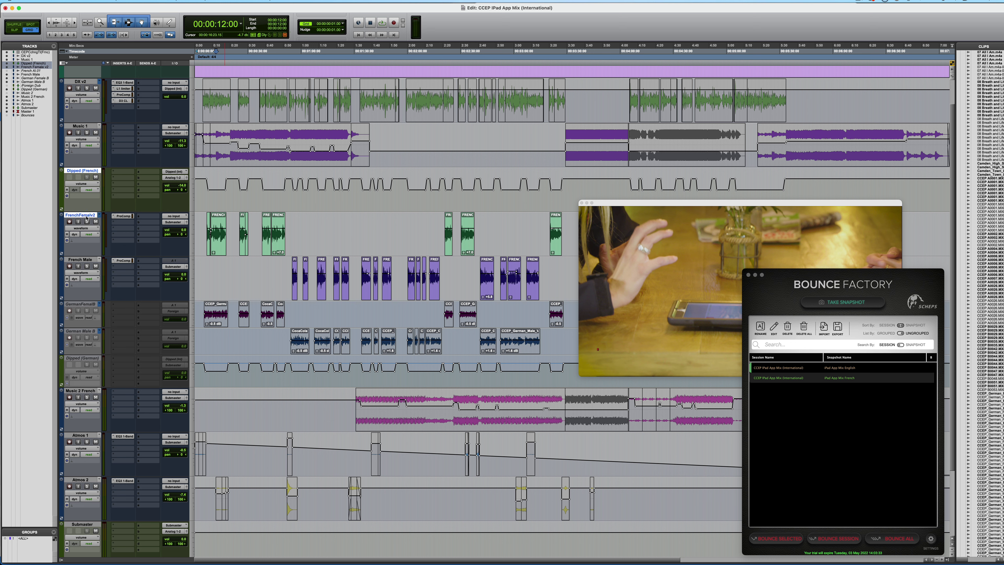
shift+click(86, 261)
Hide the three French tracks and make the German tracks active.
right_click(86, 261)
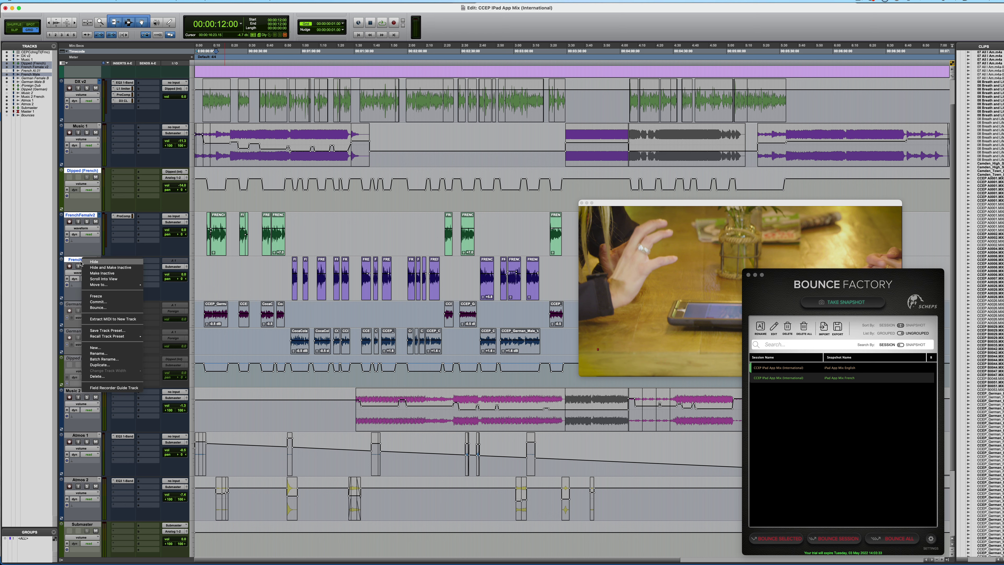
click(118, 268)
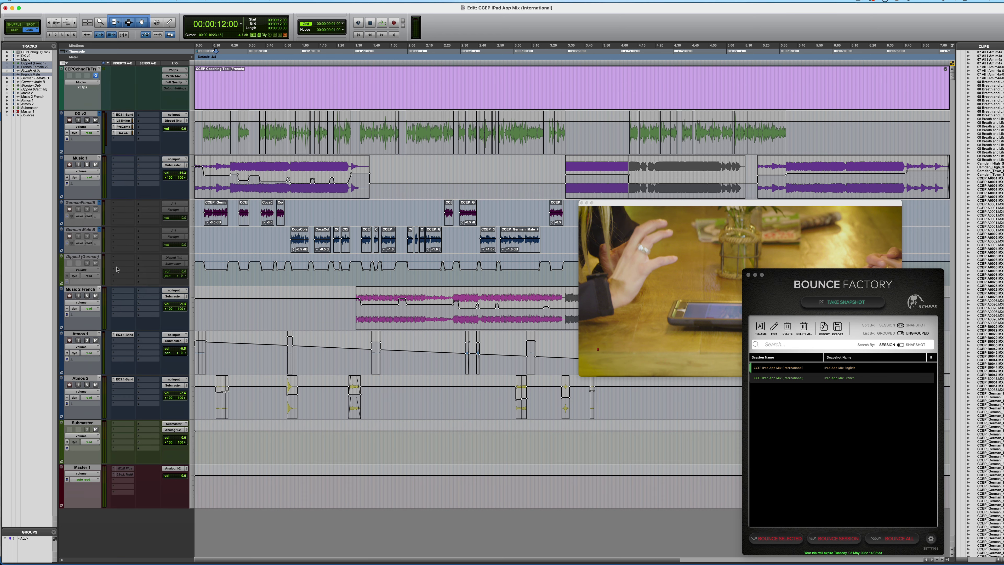
click(82, 203)
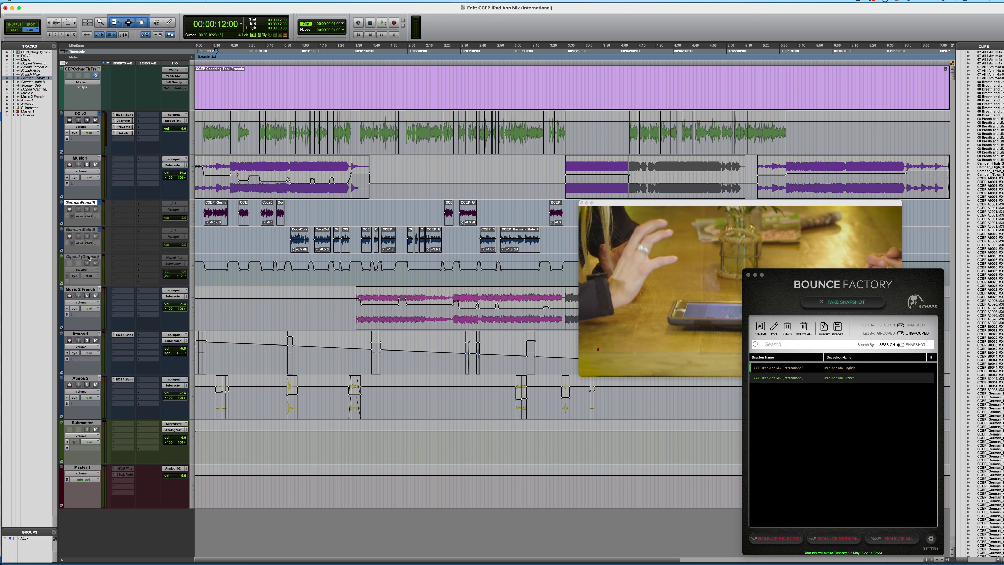
shift+click(86, 257)
right_click(77, 258)
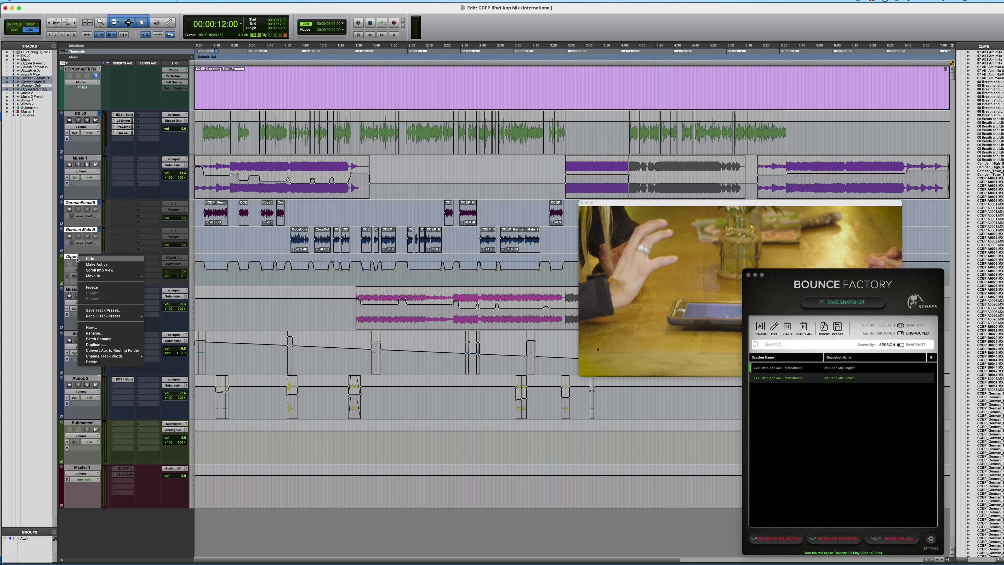
click(111, 265)
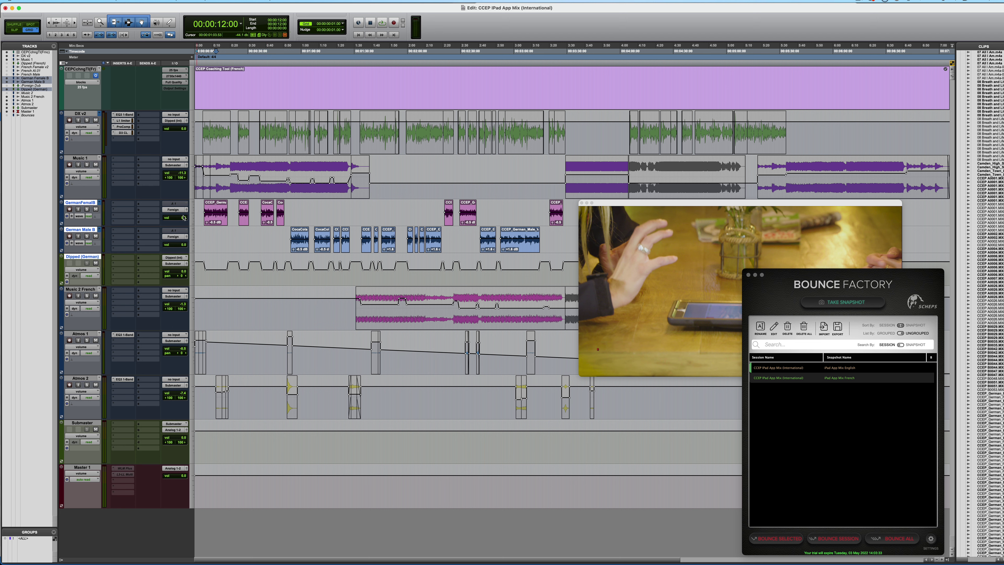
Confirm German Female B keeps its current output, and make the German tracks taller.
click(176, 210)
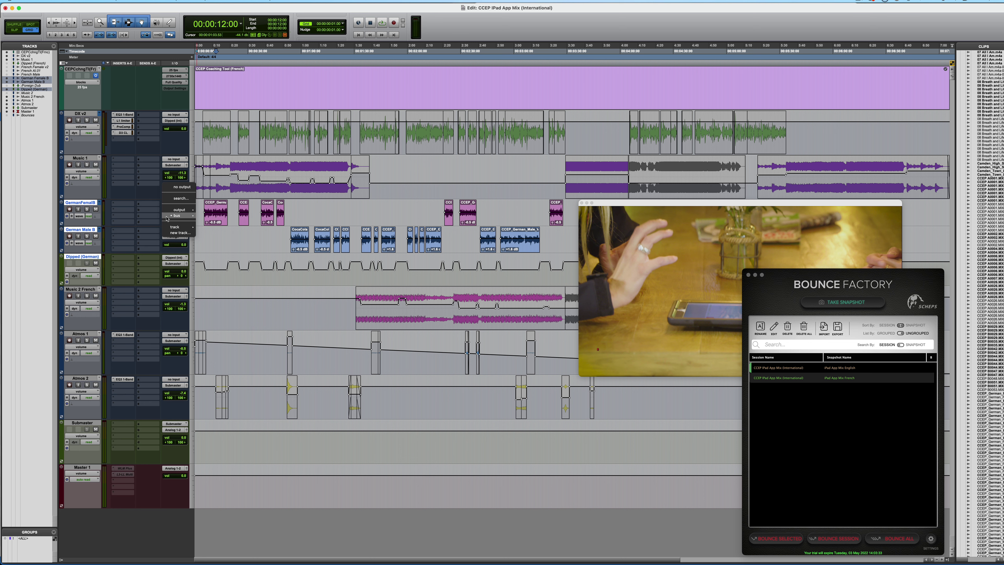
mouse_move(166, 218)
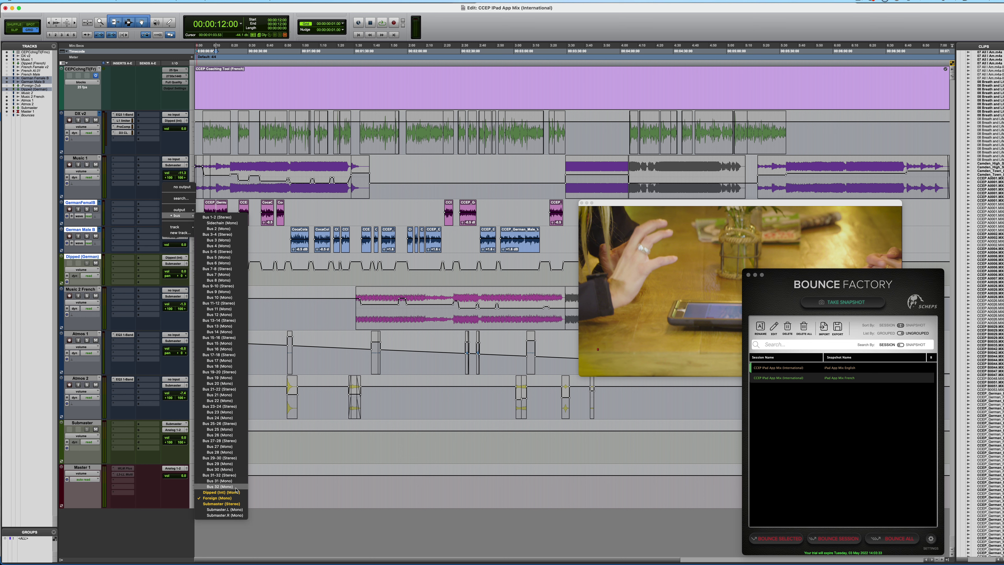
click(231, 505)
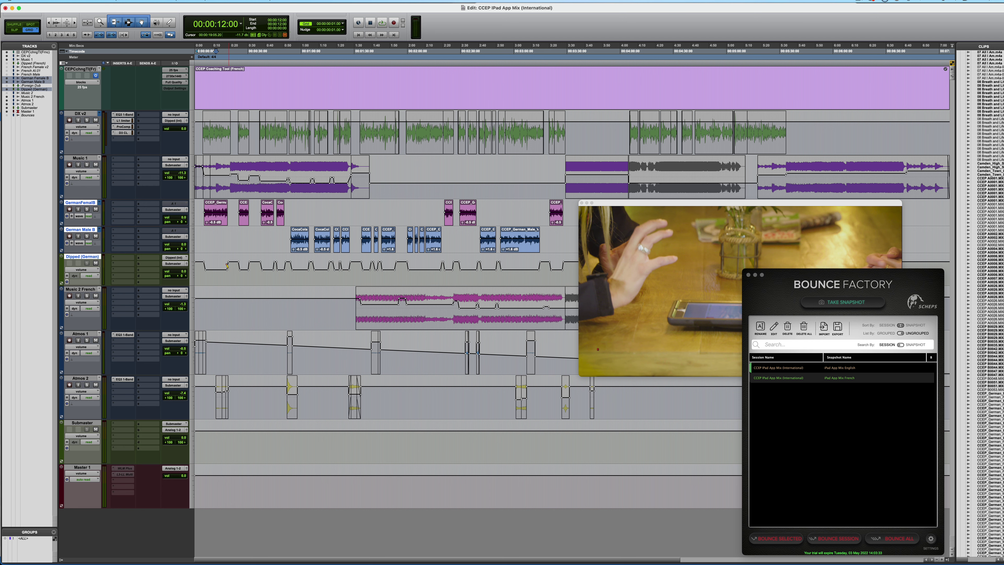
key(ctrl+Up)
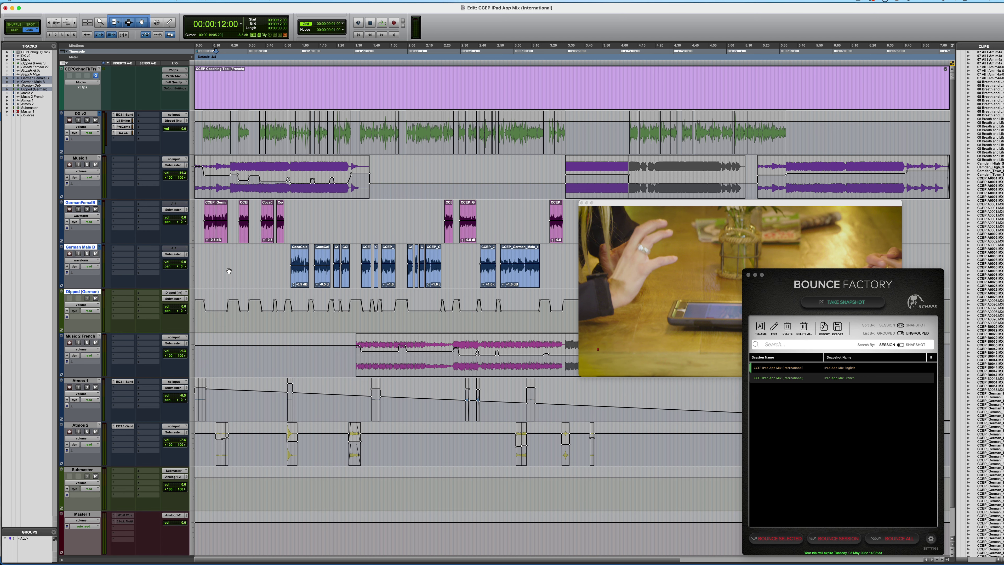
Play the German mix from 3:06 against picture, then close the floating video window.
click(200, 217)
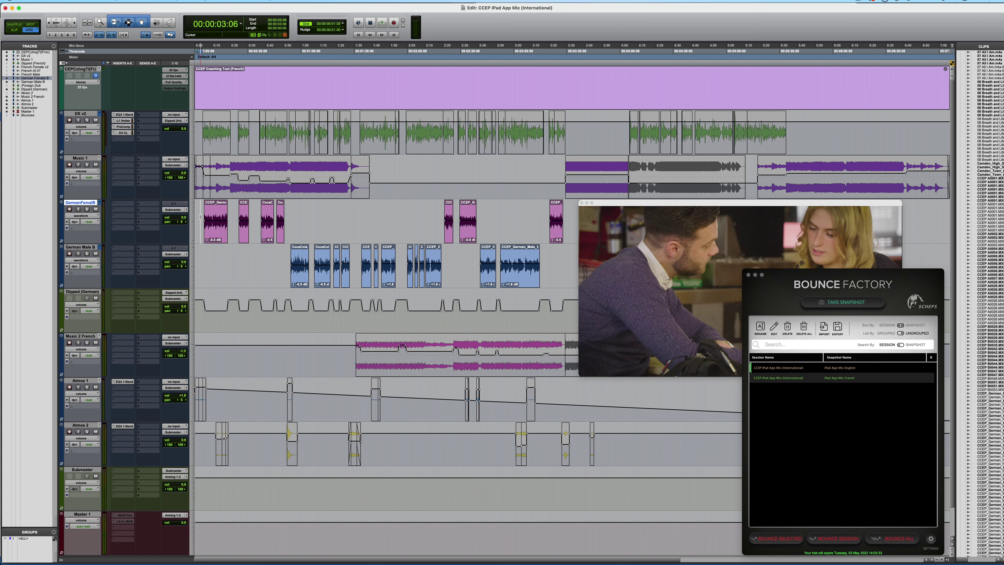
key(space)
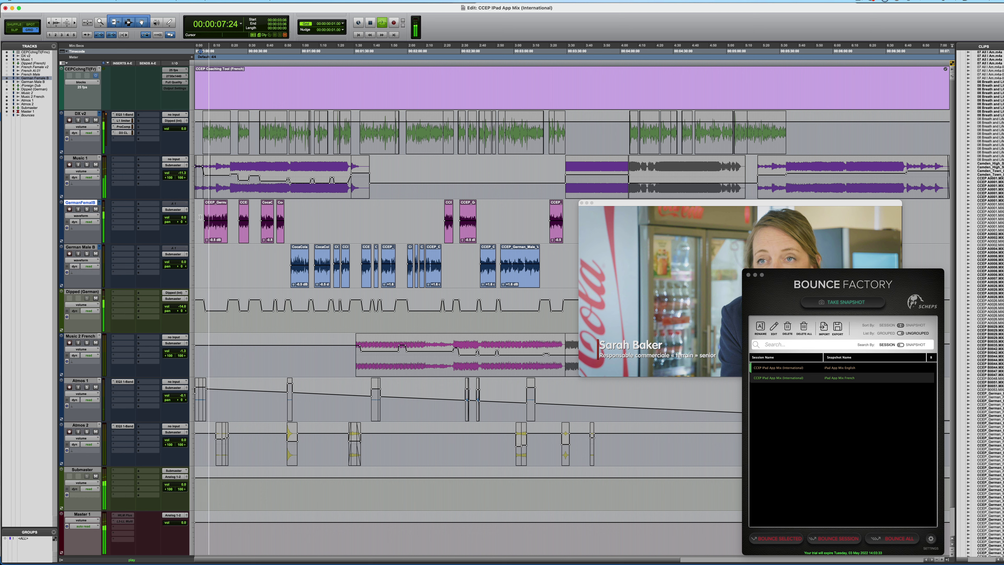
drag(658, 204, 453, 207)
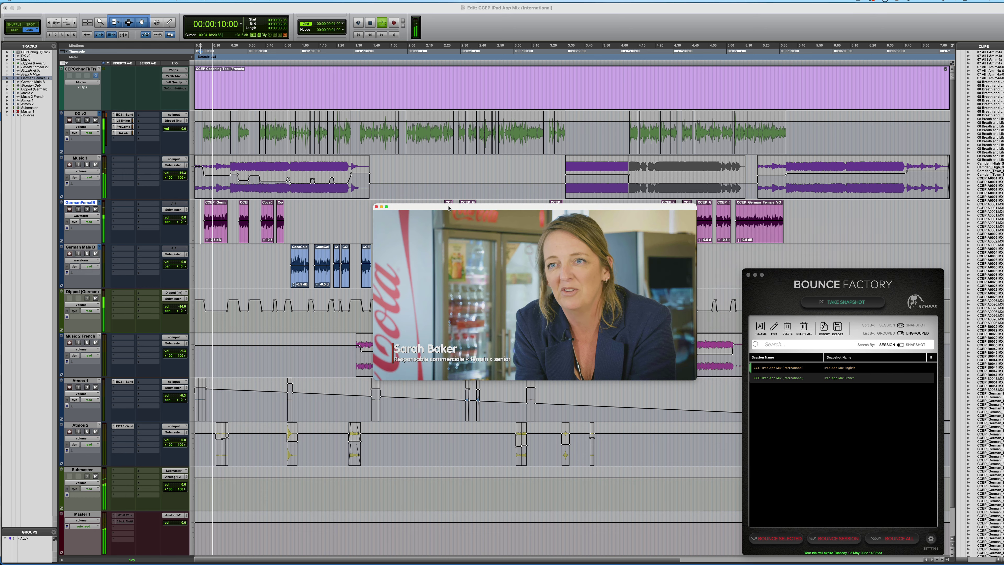
click(862, 280)
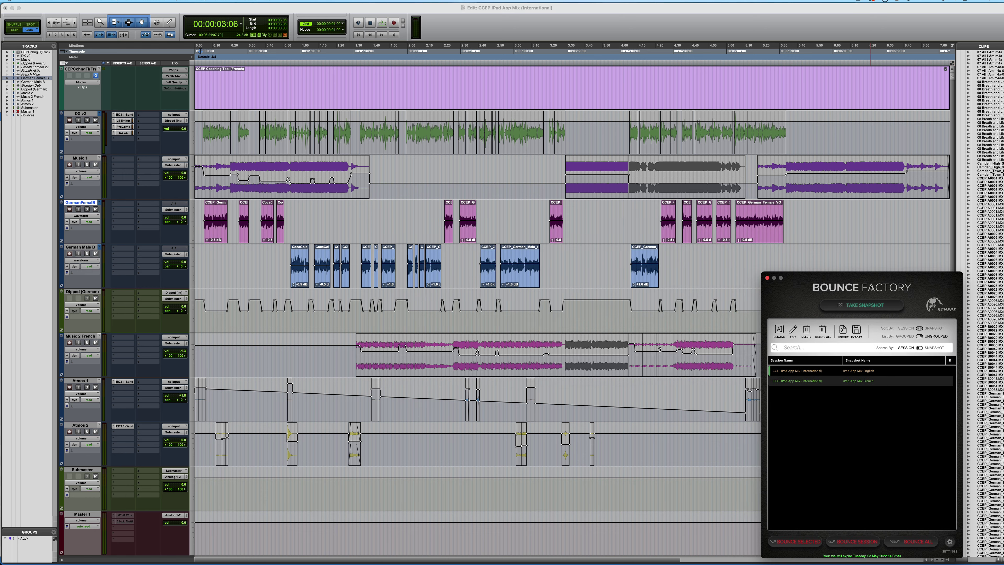
Take a new Bounce Factory snapshot covering the full timeline, 00:00:00:00 to 7:05:23.
drag(863, 280, 459, 243)
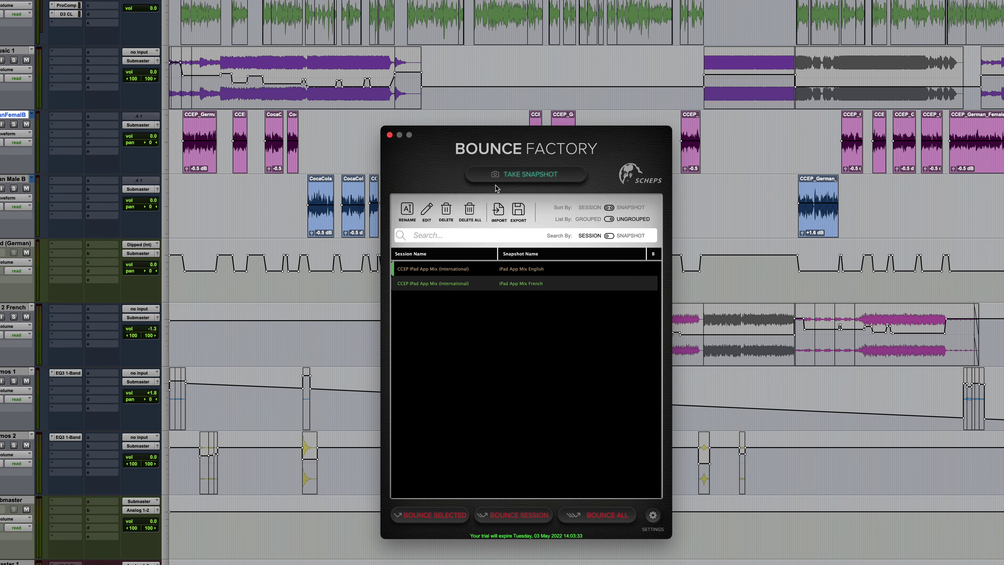
click(532, 174)
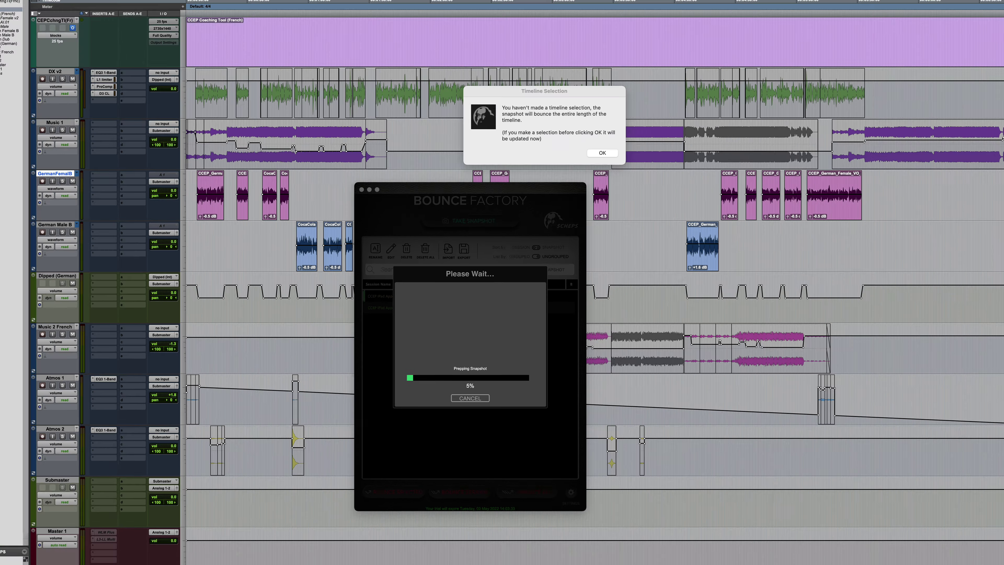
double_click(1002, 158)
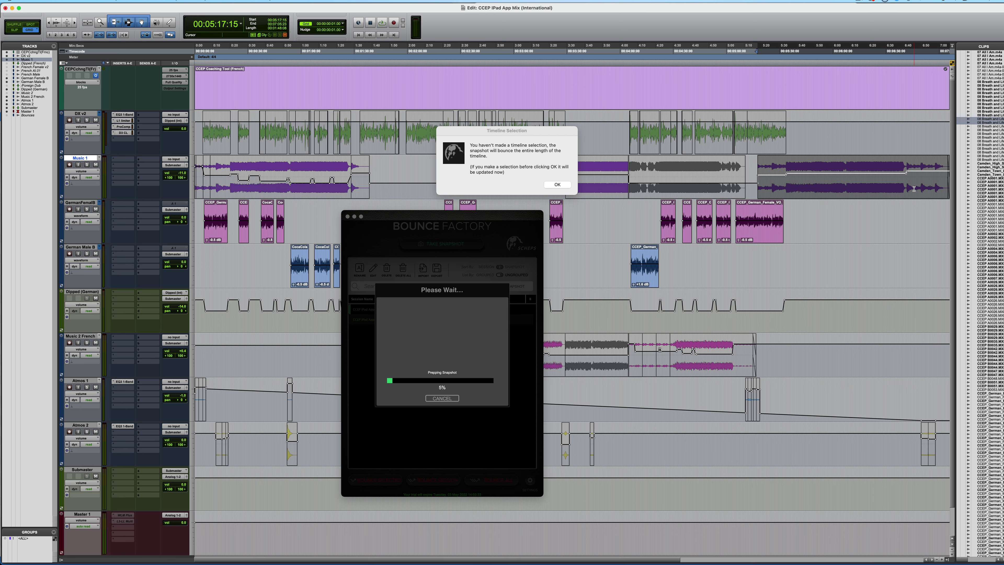
key(shift+Return)
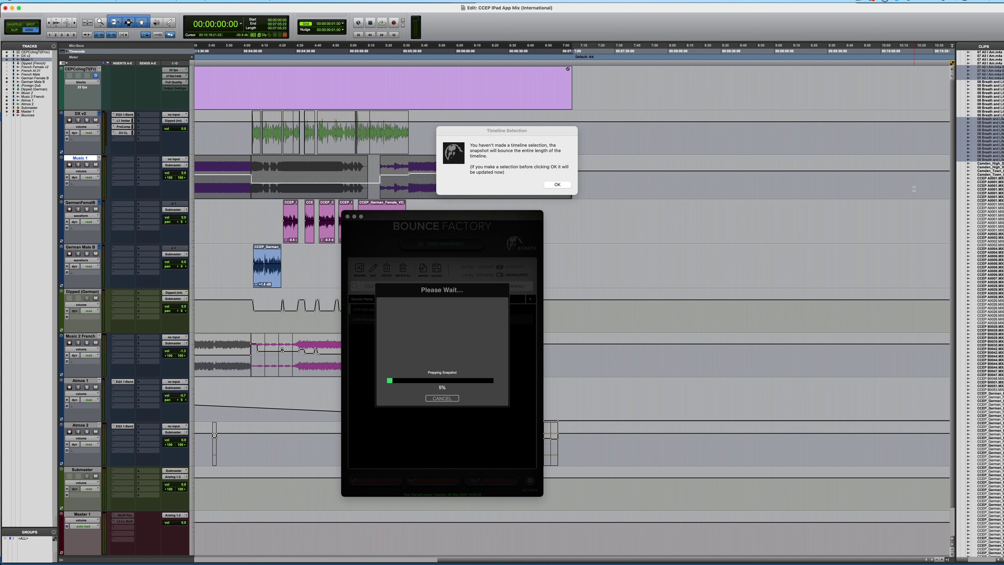
scroll(914, 189, left, 10)
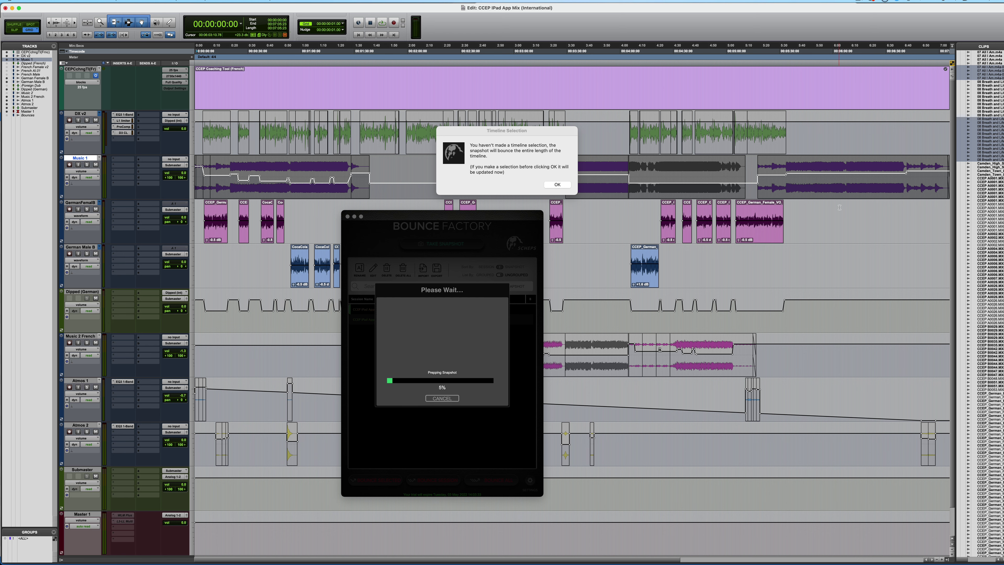
click(557, 185)
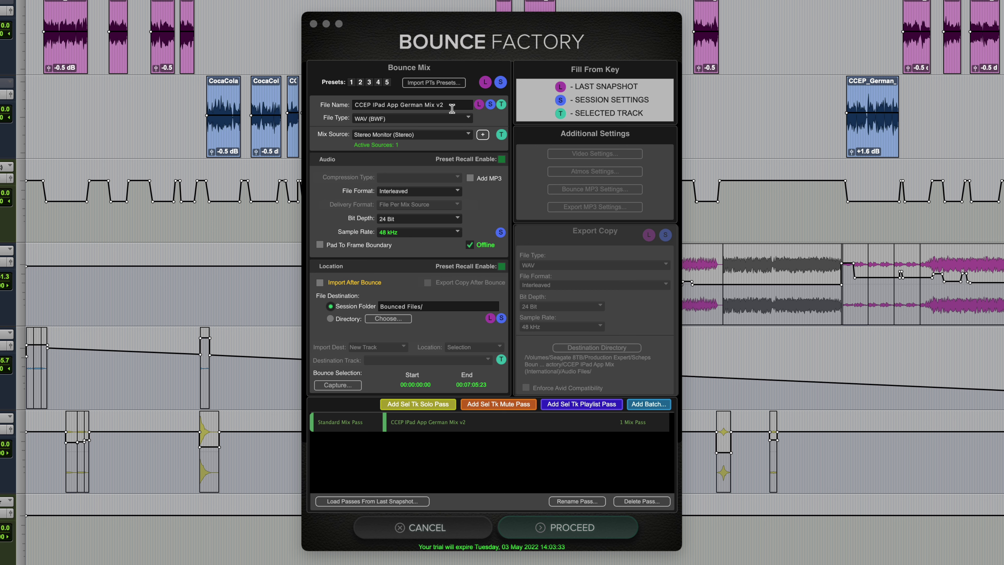
Replace the pass's file name "CCEP iPad App German Mix v2" with "iPad App Mix German".
click(435, 104)
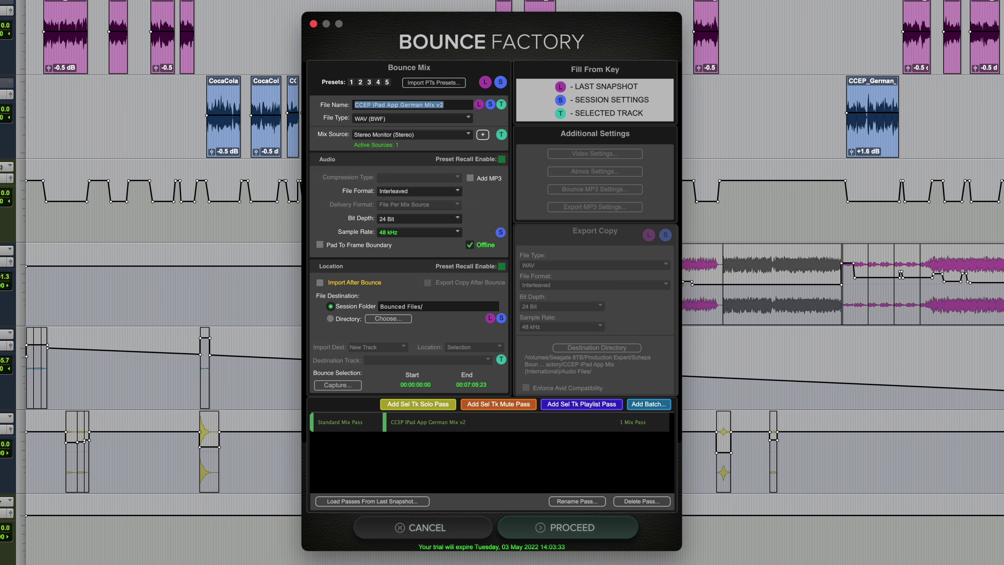
text(iPad )
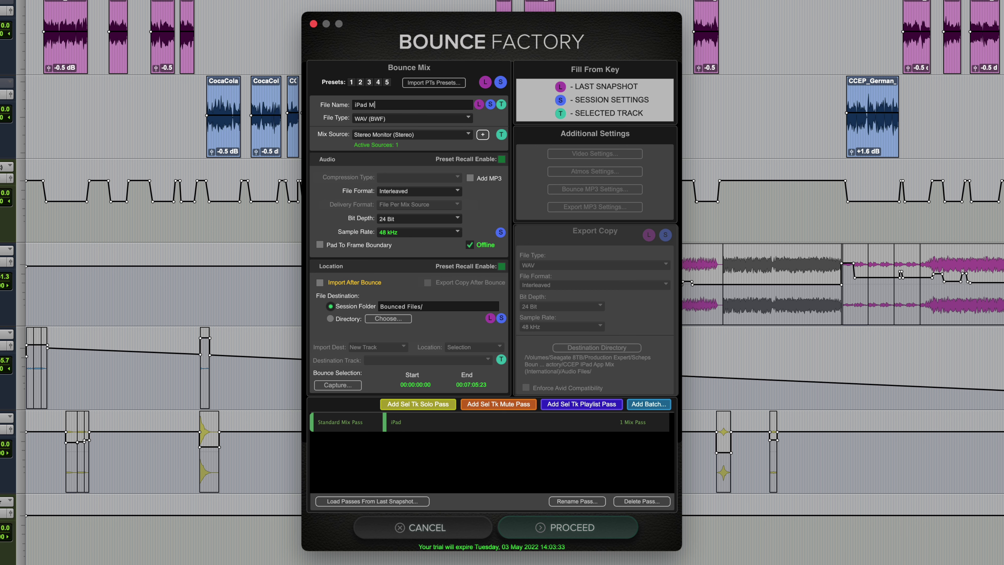
text(App Mix German)
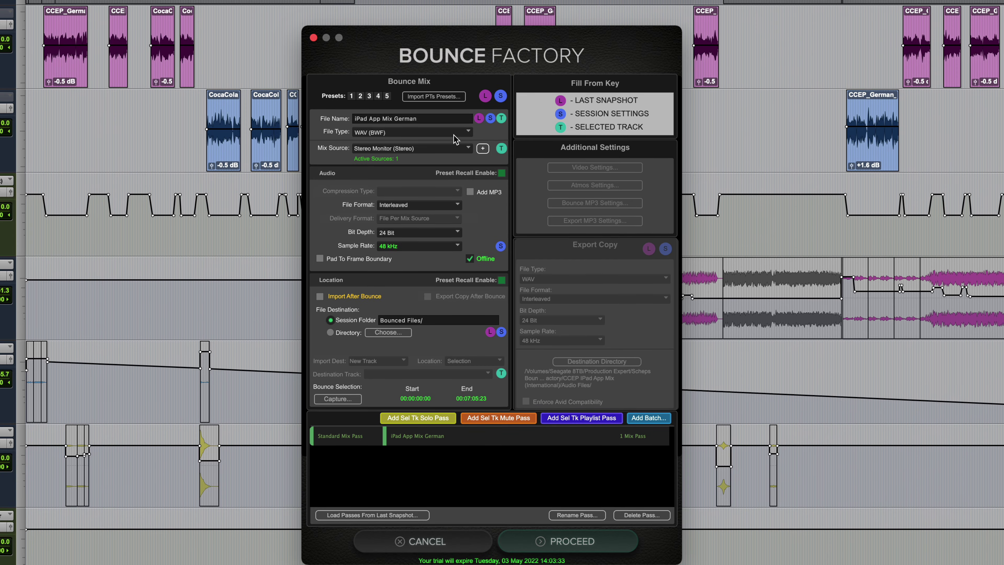
click(442, 119)
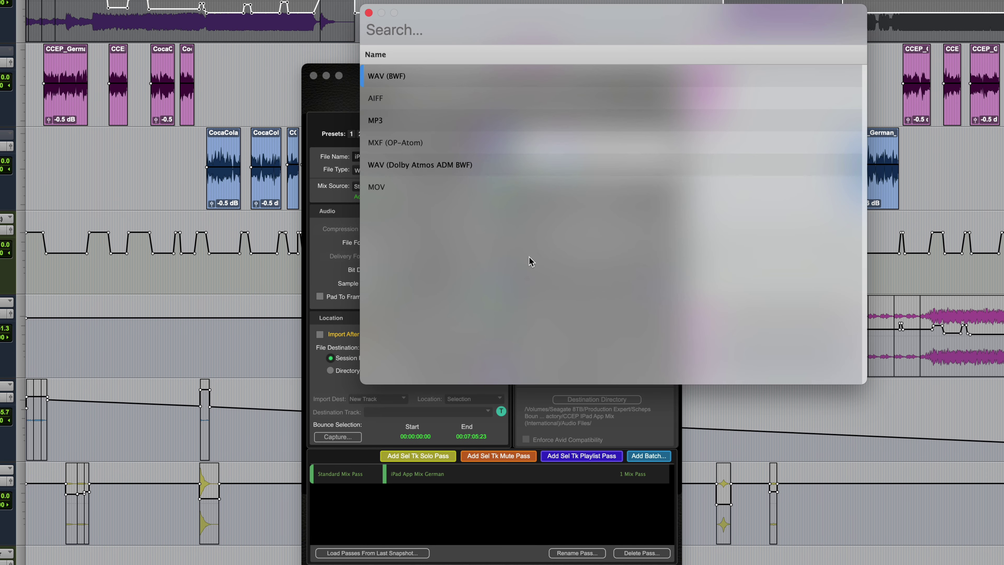
Set the German pass to WAV (BWF), trying 44.1 kHz before settling on 48 kHz.
click(413, 76)
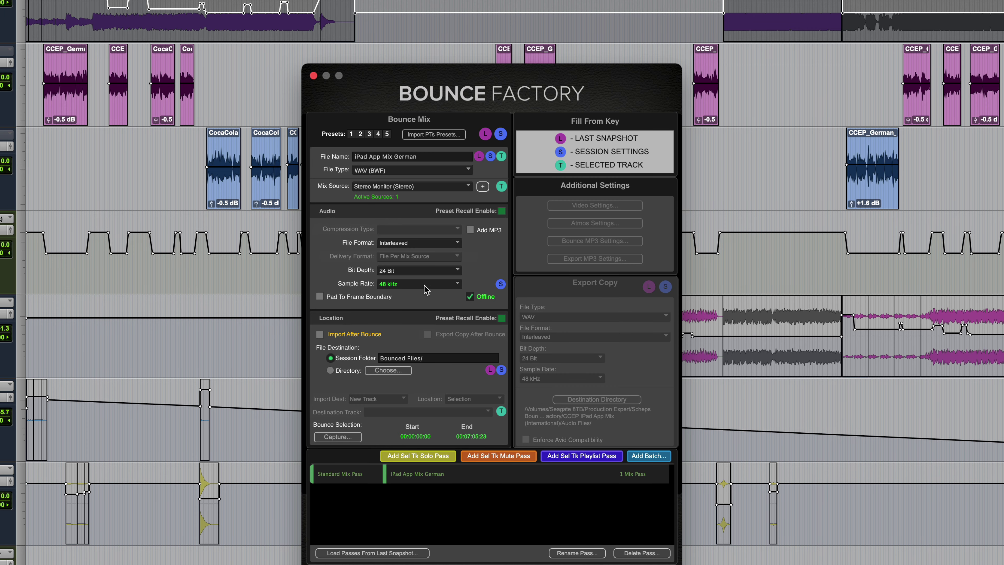
click(447, 284)
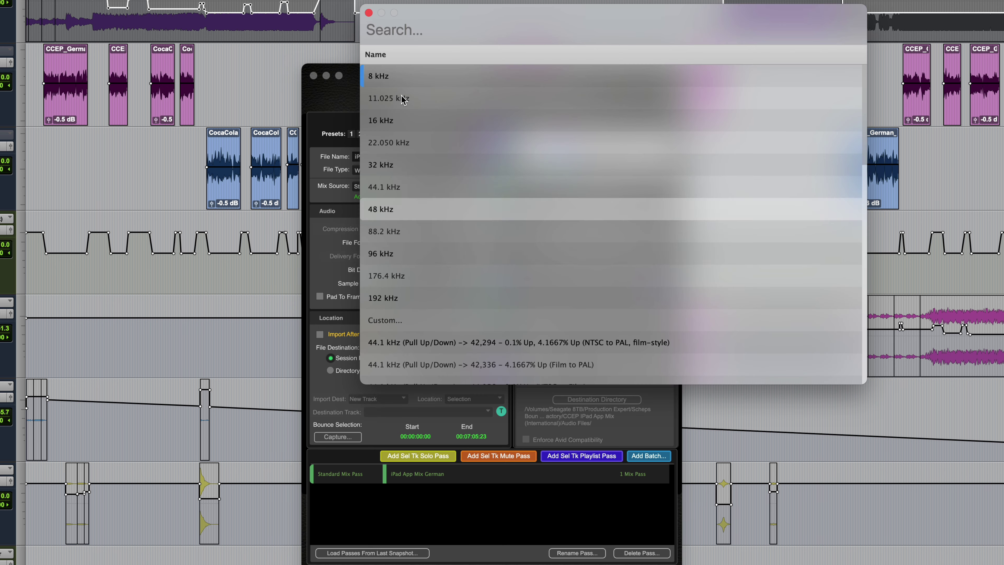
click(423, 194)
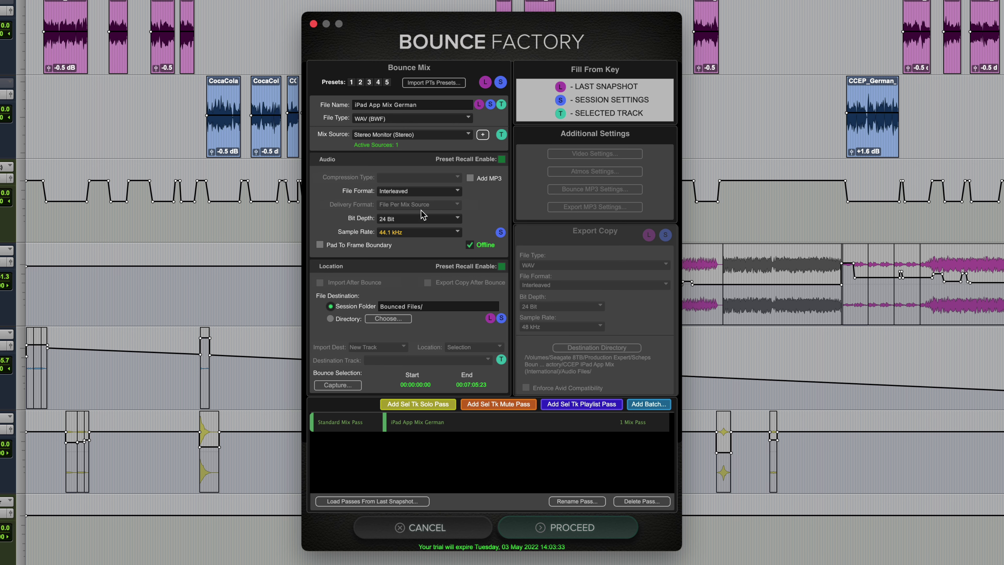
click(405, 233)
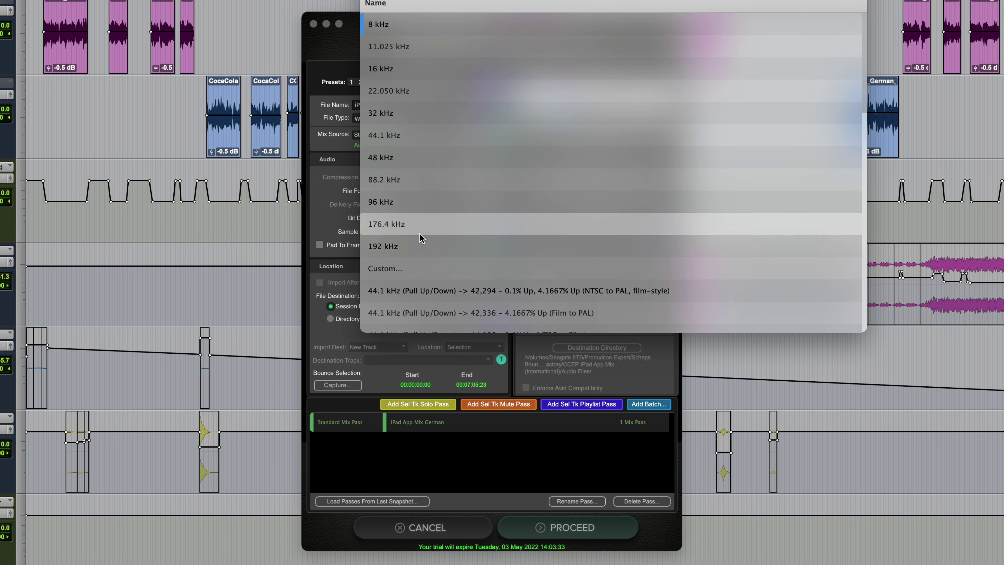
click(387, 162)
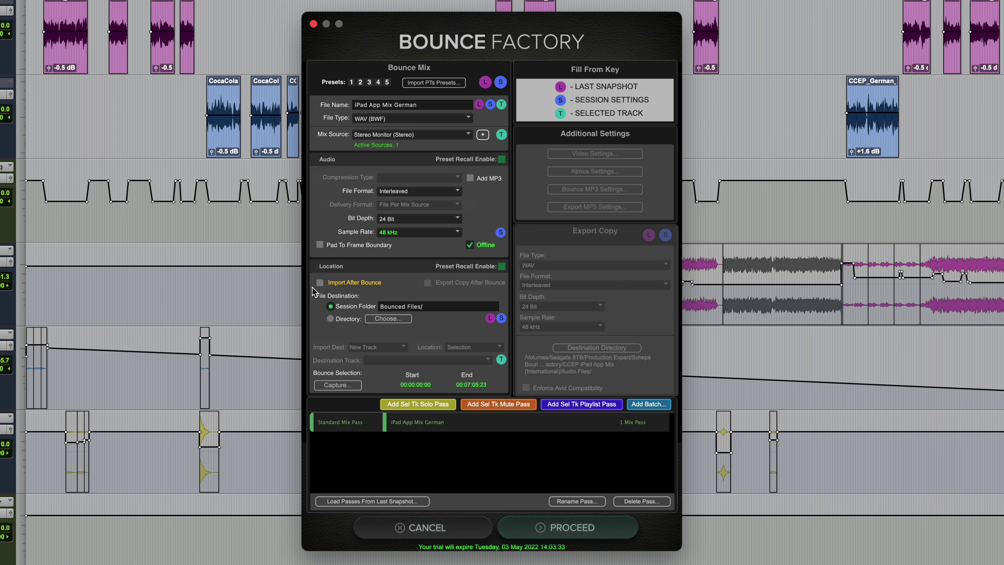
Enable Import After Bounce to a New Track, leaving Export Copy After Bounce off.
click(320, 283)
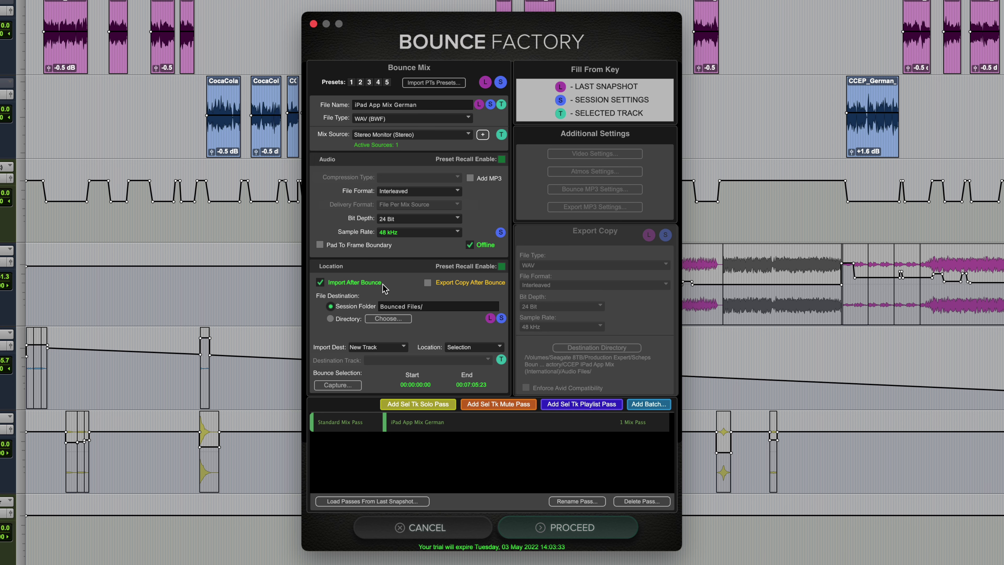
click(380, 348)
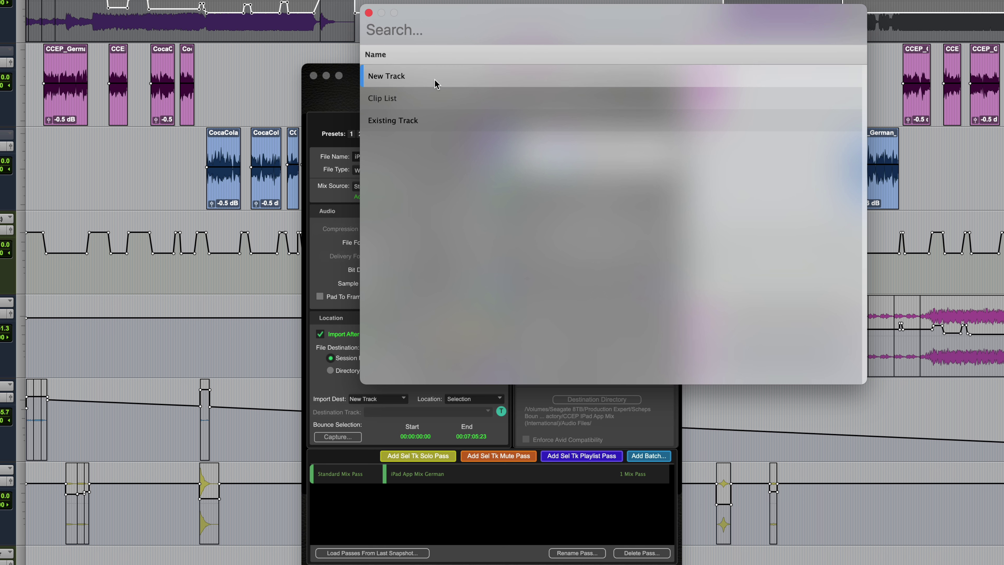
click(424, 125)
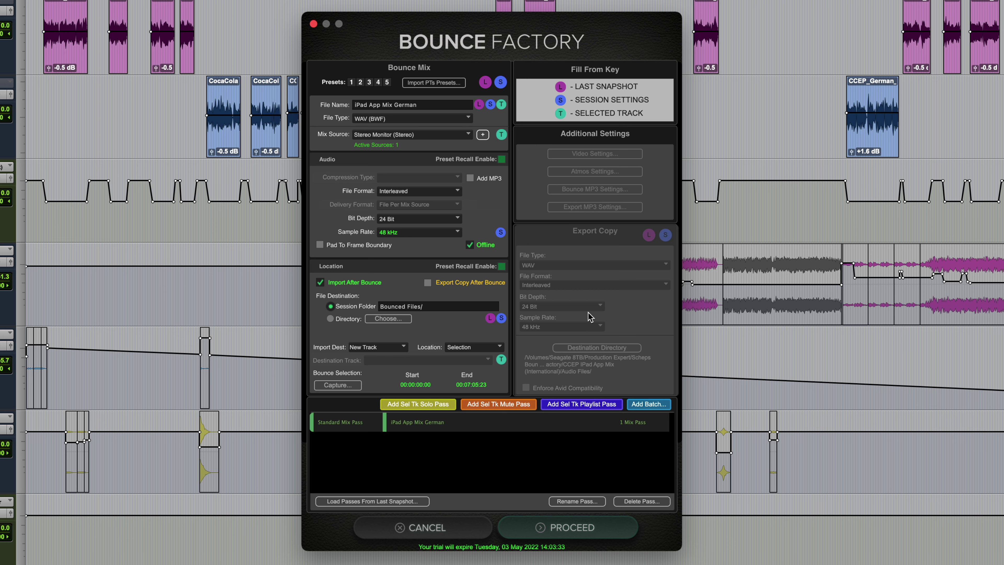
click(428, 283)
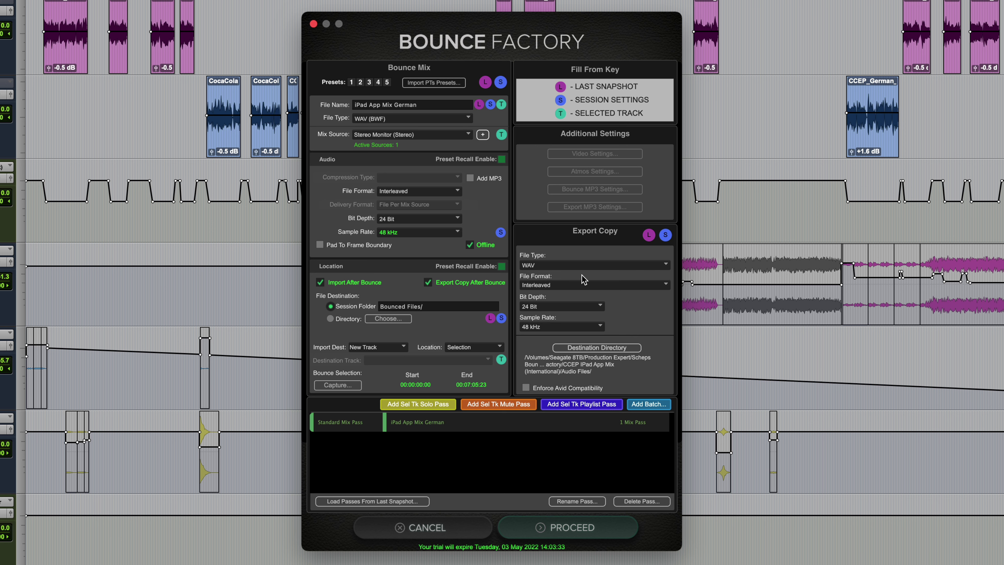
click(428, 282)
Untick Import After Bounce so the German pass bounces only to the Bounced Files folder.
click(320, 283)
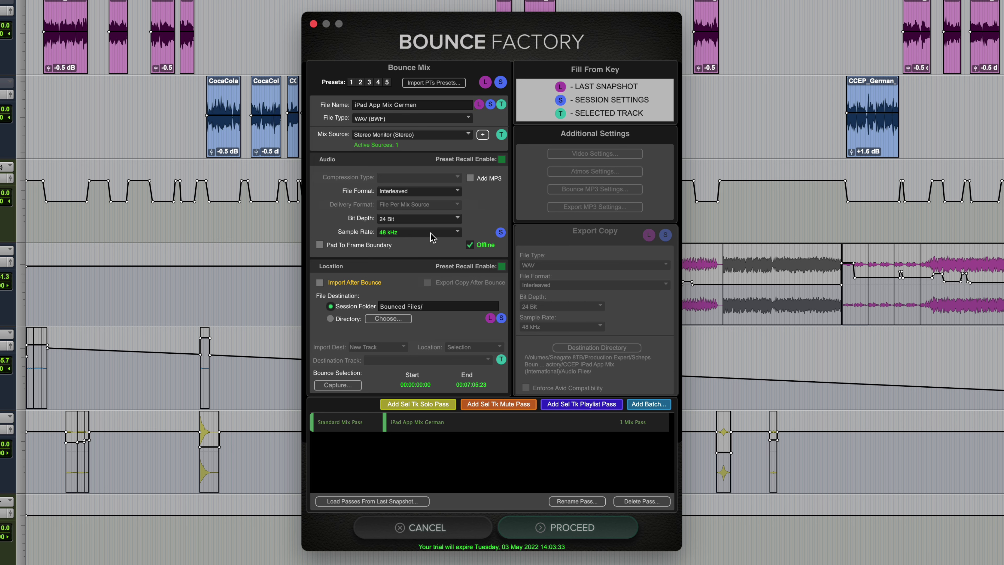
Save the current bounce settings as a new snapshot named iPad App Mix German.
click(559, 530)
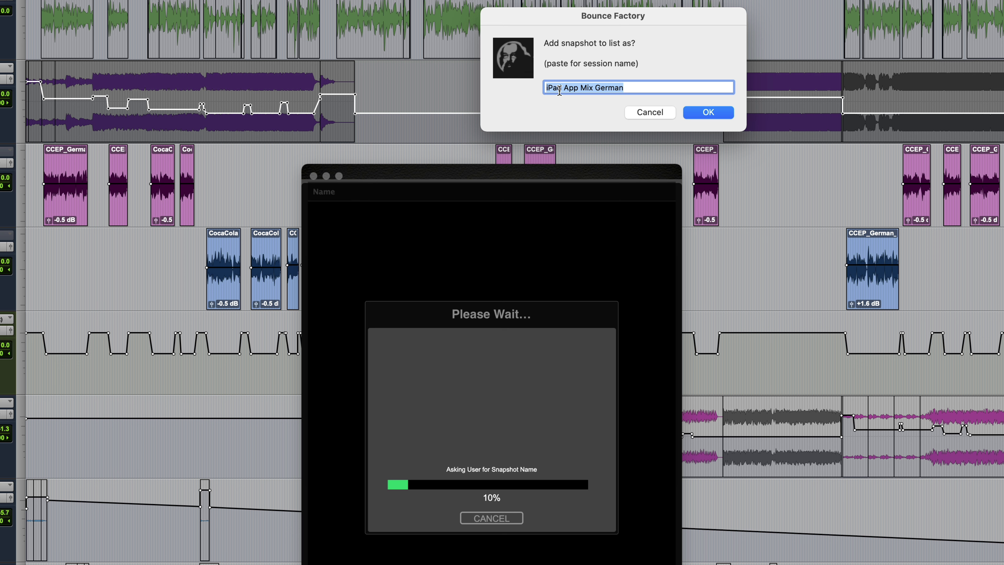
click(712, 114)
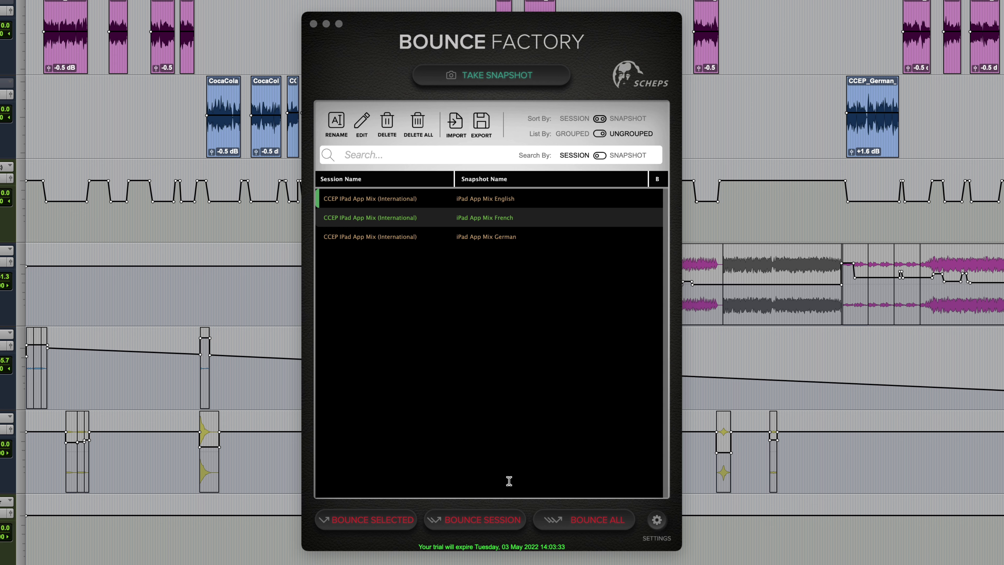
Batch-bounce the English, French and German snapshots, deleting snapshots afterward, then switch to Finder.
click(593, 521)
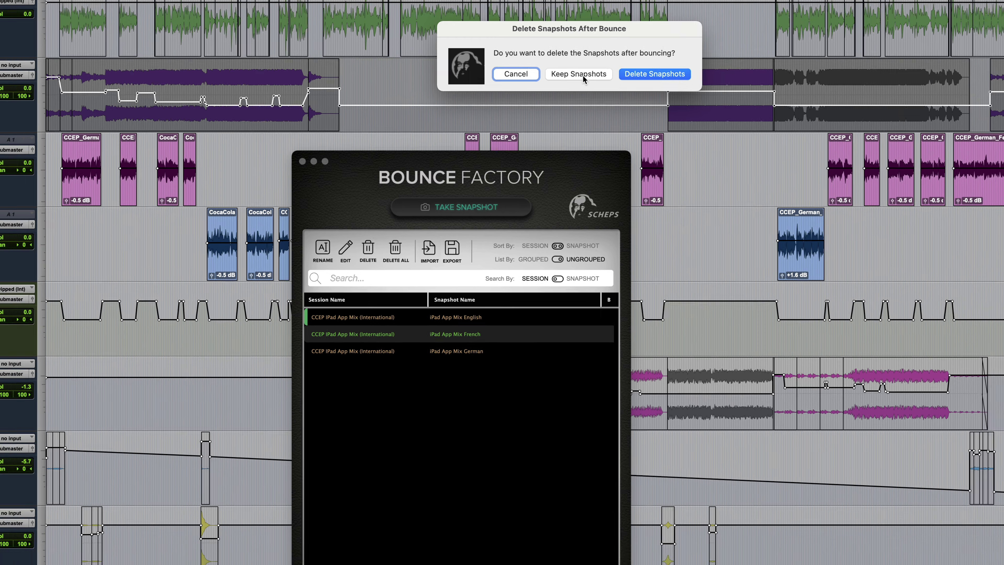
click(591, 60)
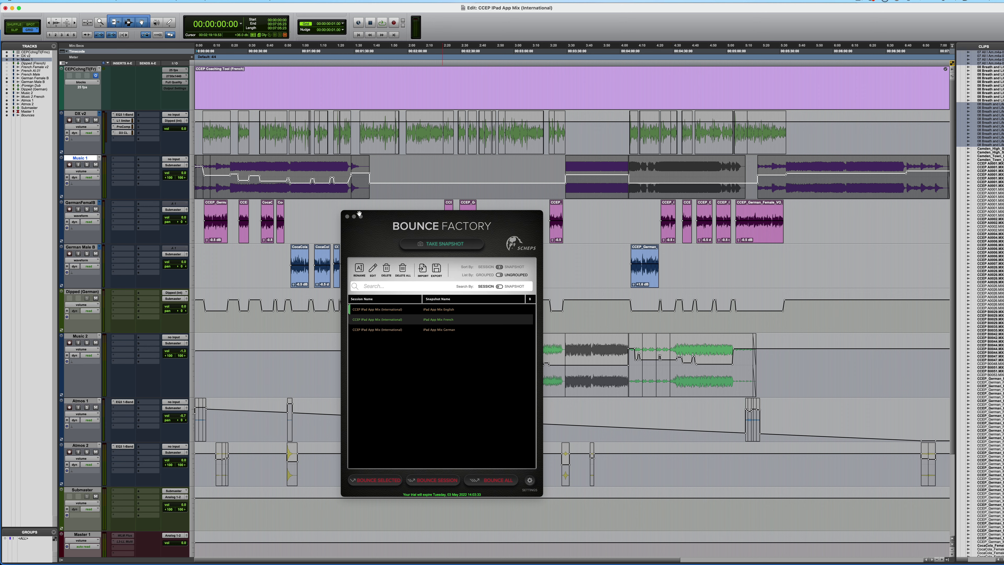
drag(358, 211, 736, 237)
key(super+Tab)
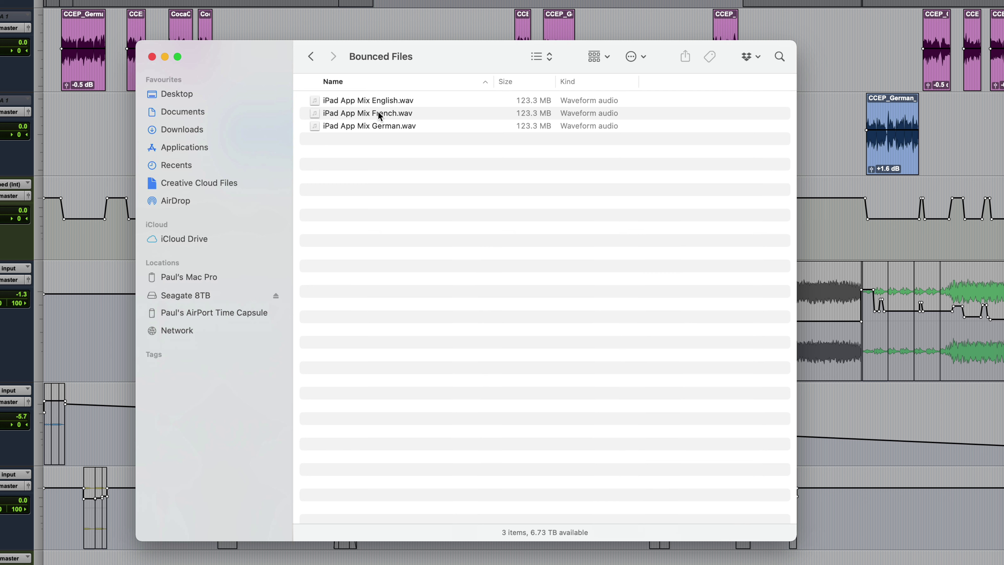
Quick Look the English, French and German iPad App Mix WAVs, confirming each plays 7:05.
click(328, 101)
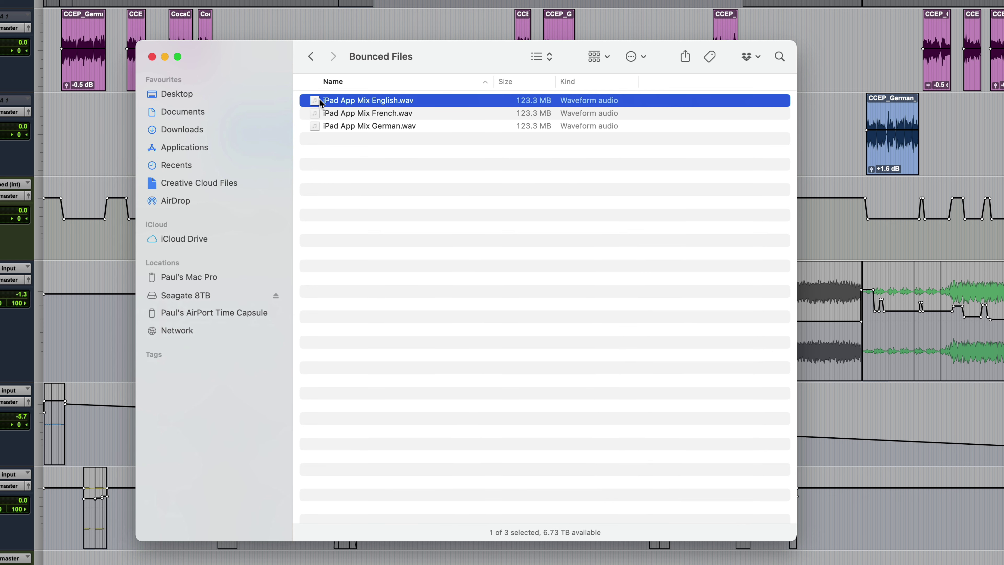
key(space)
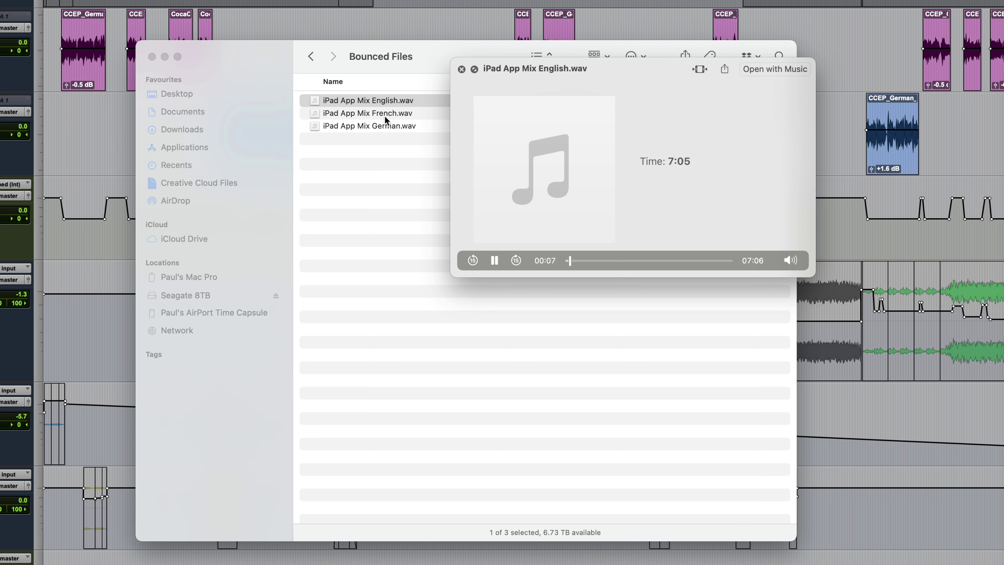
key(space)
click(376, 115)
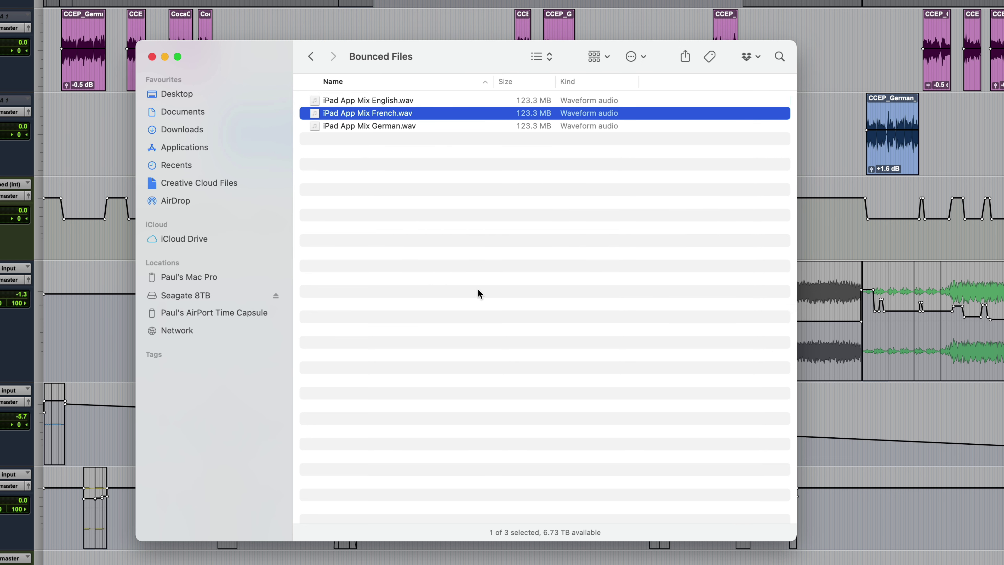
key(space)
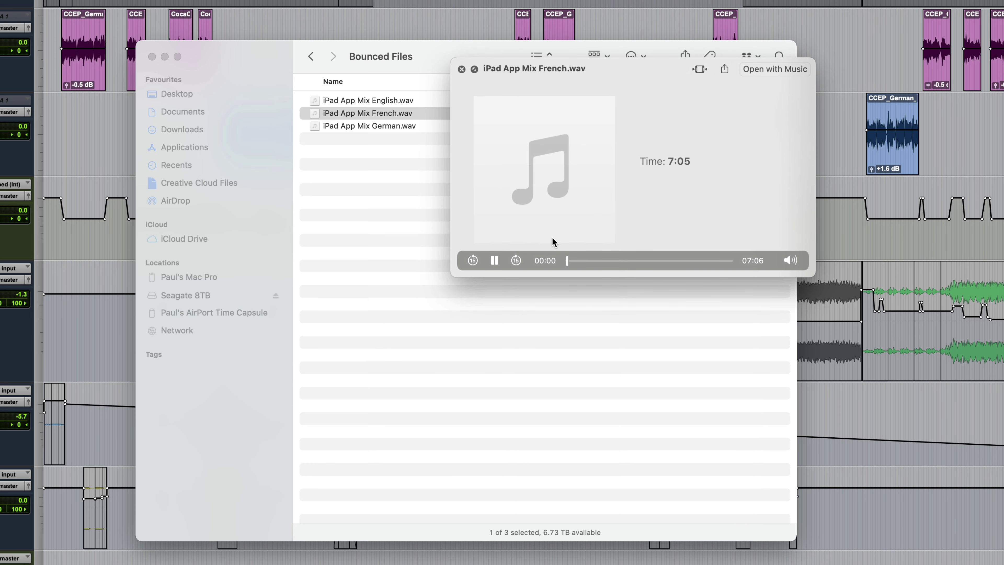
drag(566, 262, 569, 261)
click(347, 126)
key(space)
key(space)
drag(571, 264, 568, 260)
key(space)
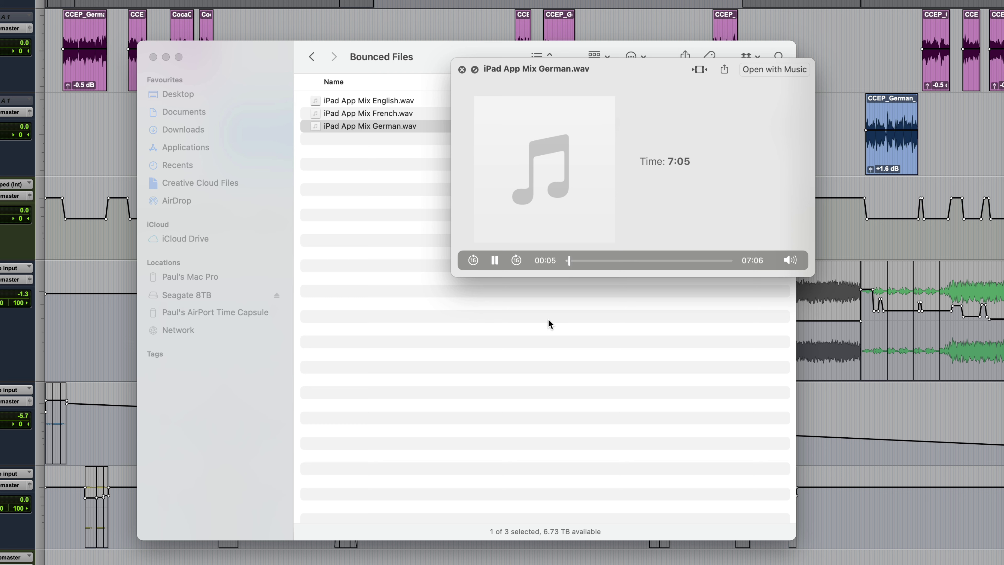
key(space)
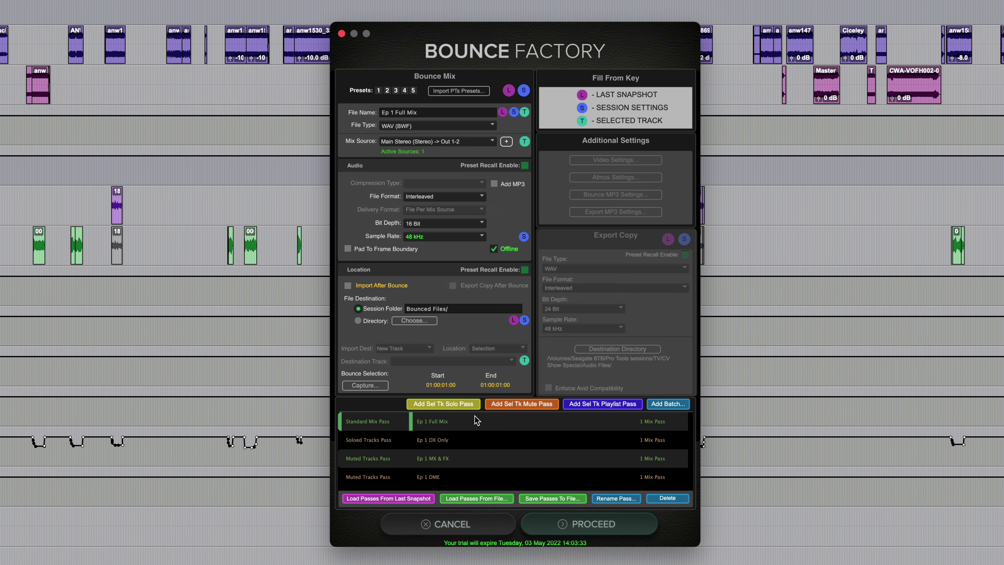
Review the Ep 1 DX Only, MX & FX and DME passes in Bounce Factory.
click(489, 441)
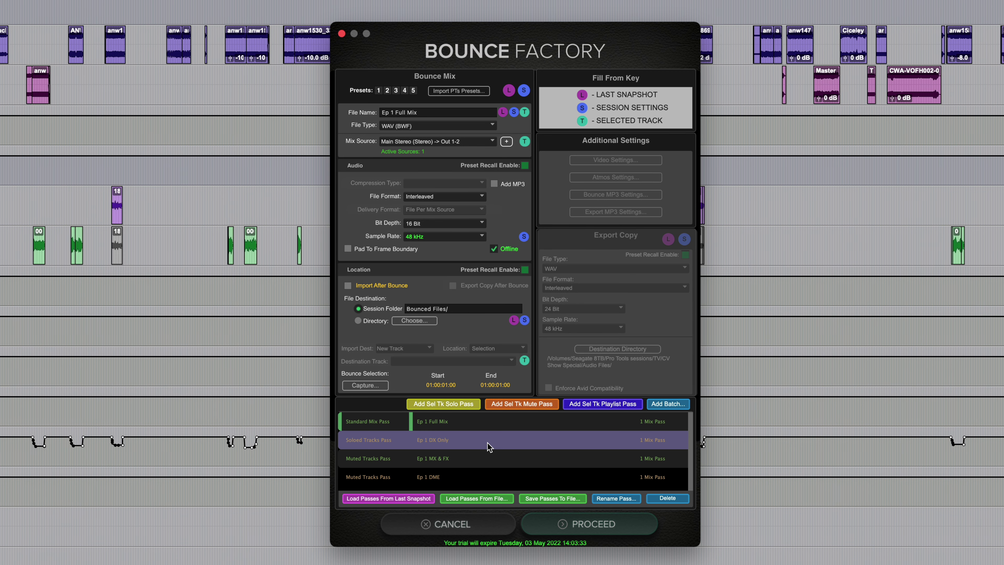
click(497, 460)
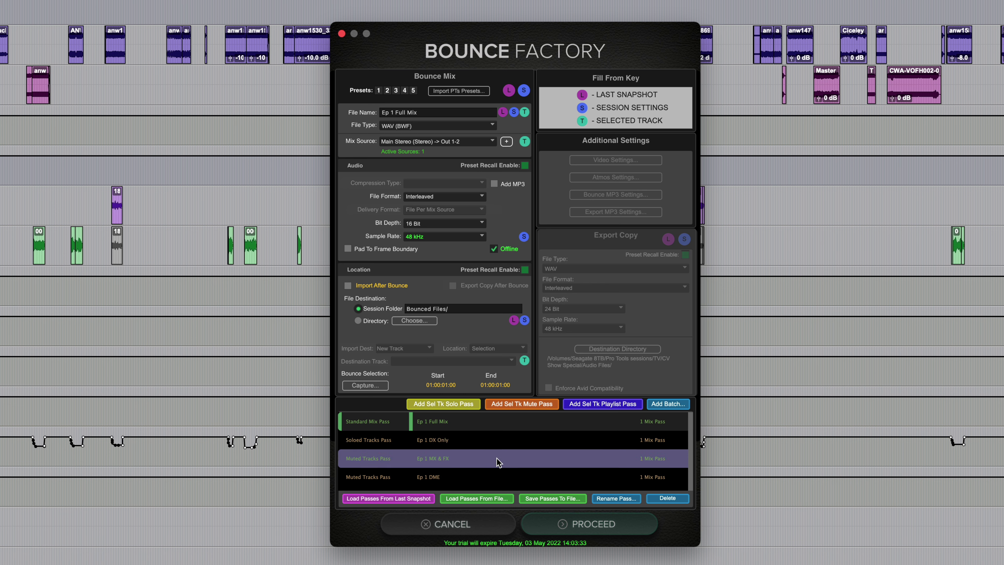
click(507, 478)
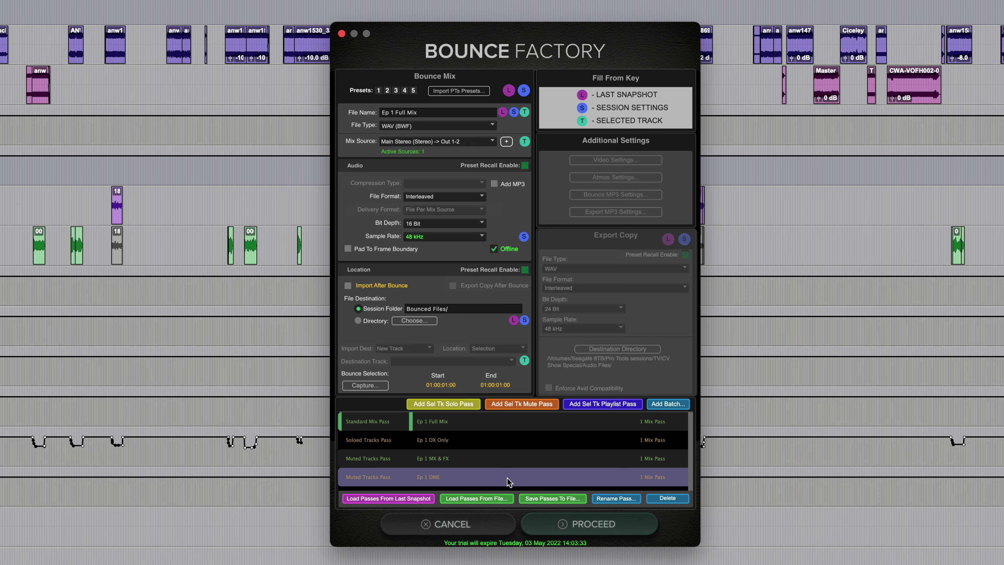
click(507, 478)
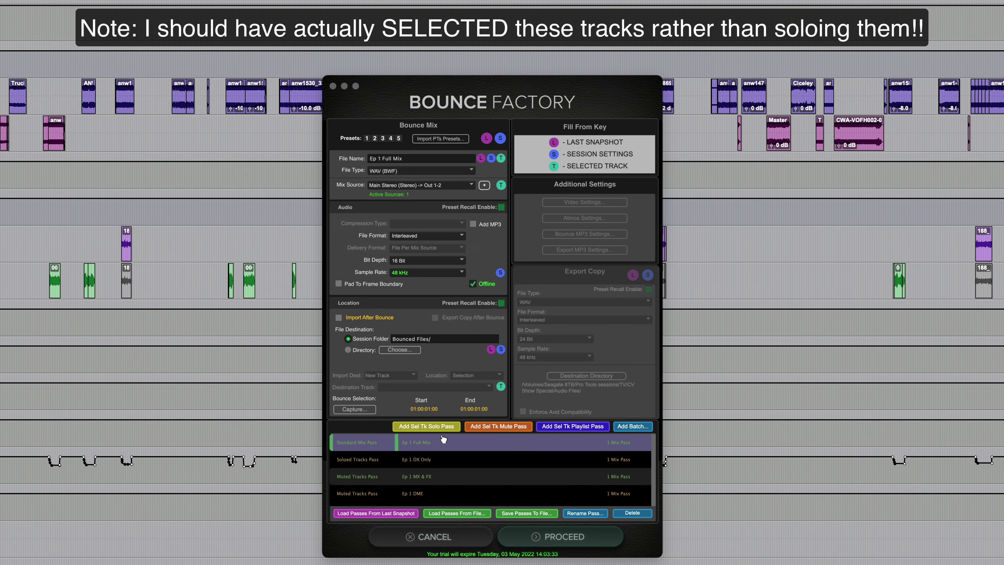
Add a soloed-tracks mix pass named 'Ep 1 VO Only'.
click(429, 427)
text(Ep 1 Fu)
key(BackSpace)
key(BackSpace)
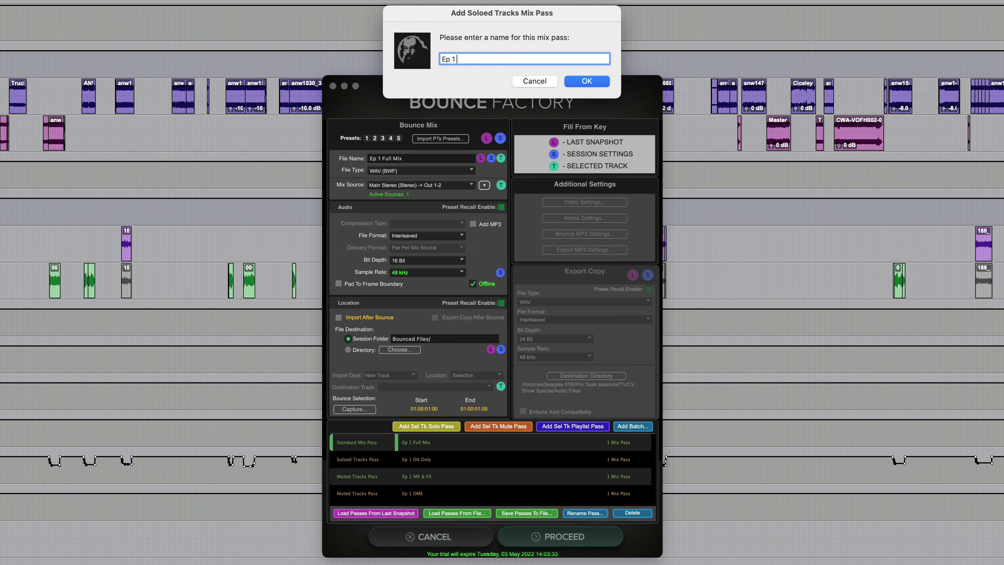
text(VO Only)
key(Return)
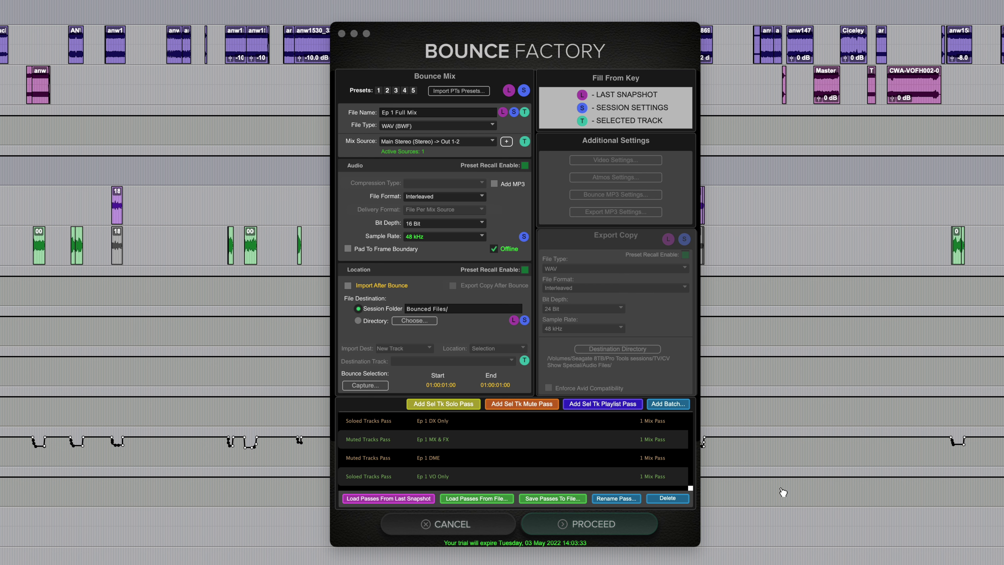
click(405, 500)
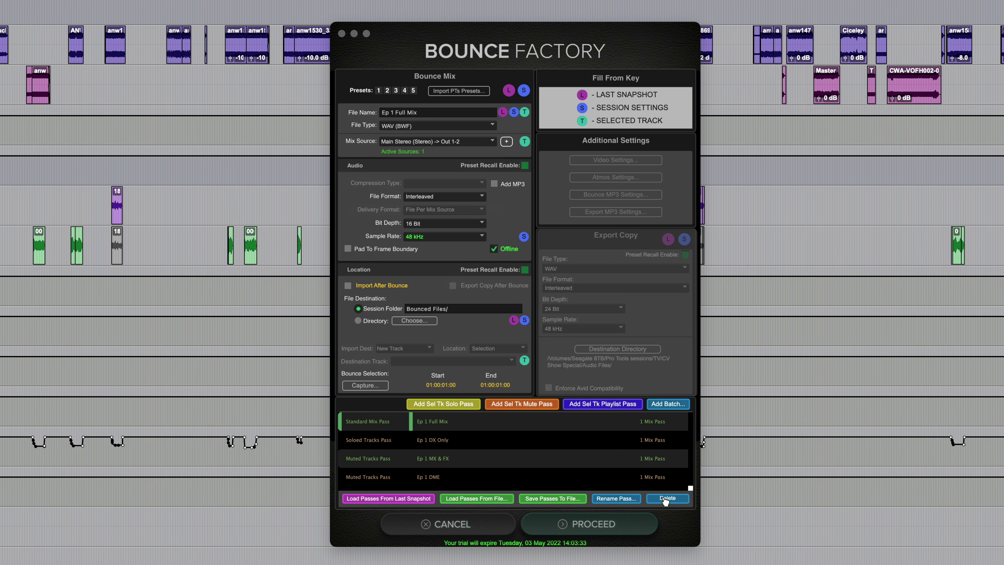
Save the current mix passes to the Desktop as Demo Show.SBFPasses.
click(552, 498)
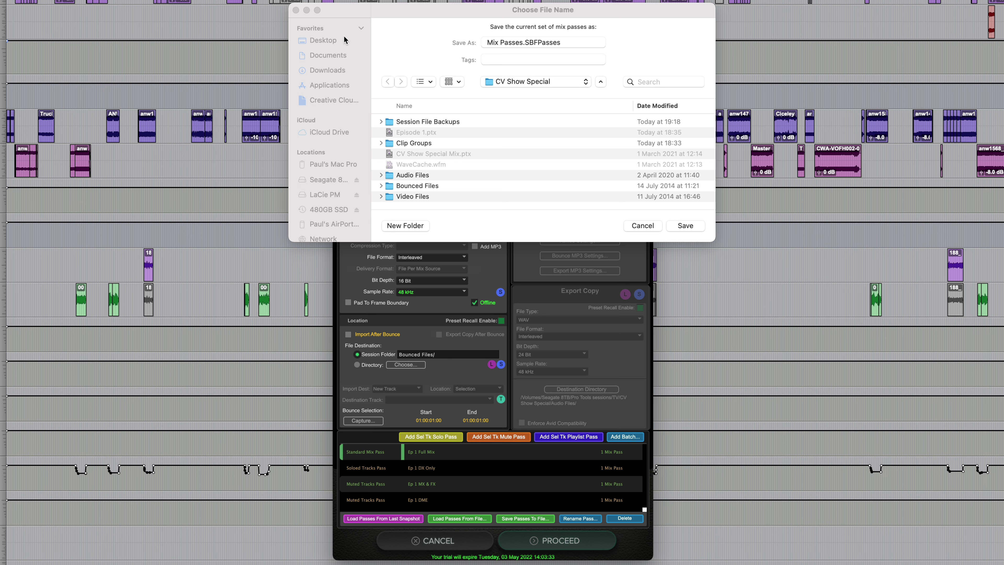
click(321, 40)
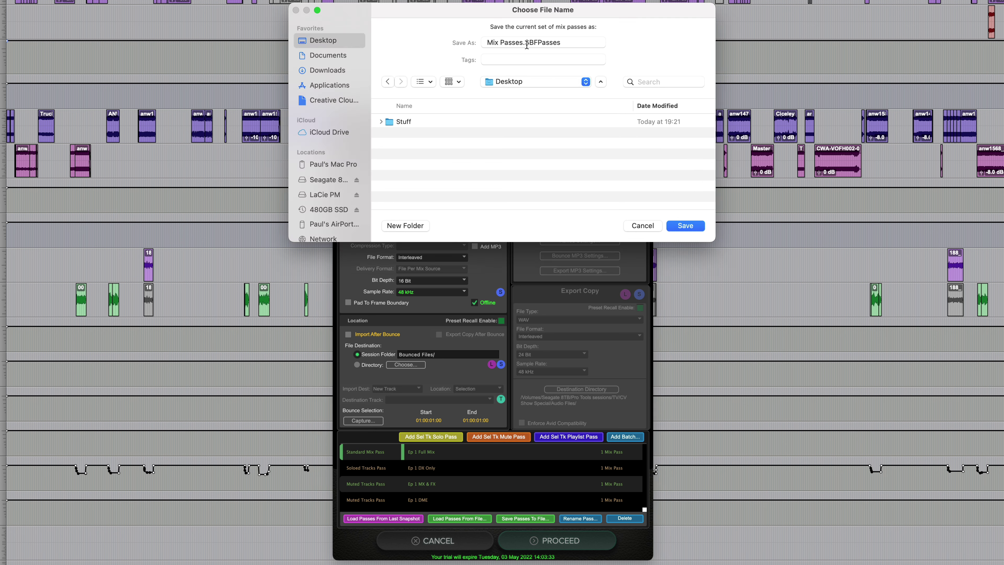
drag(526, 43, 460, 43)
text(Demo S)
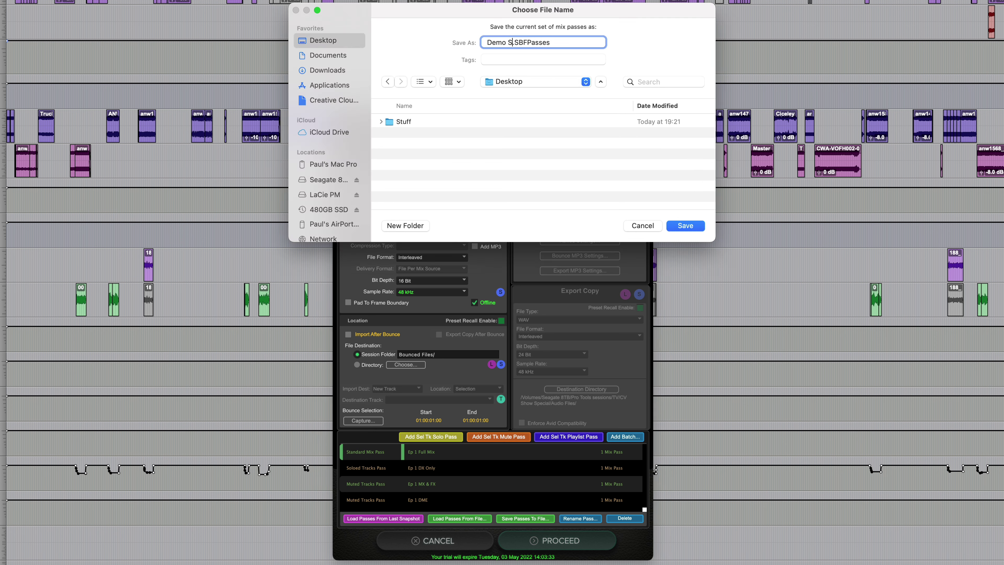
text(how)
click(685, 226)
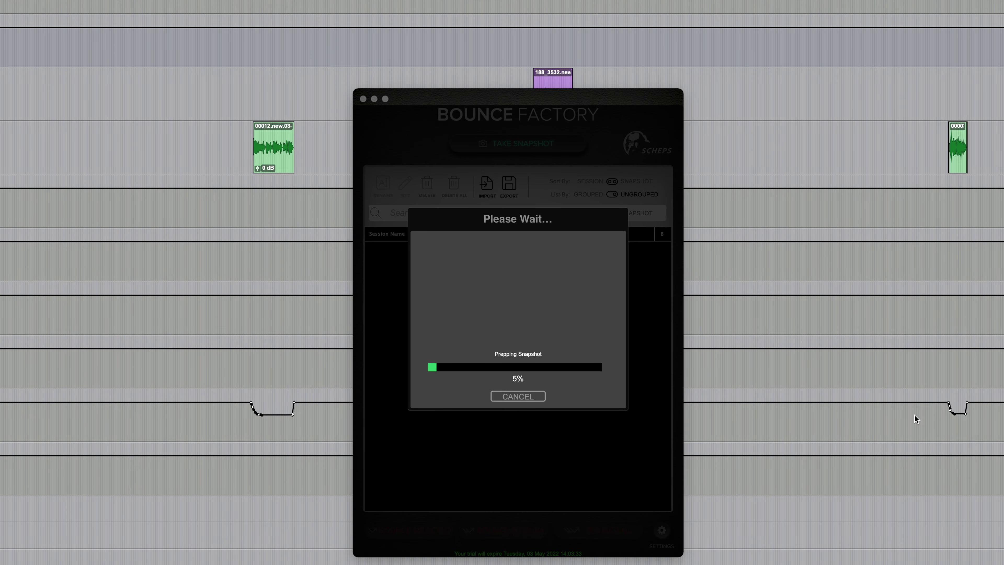
Take a new Bounce Factory snapshot and set its file name to 'Ep 2 Full Mix'.
click(560, 100)
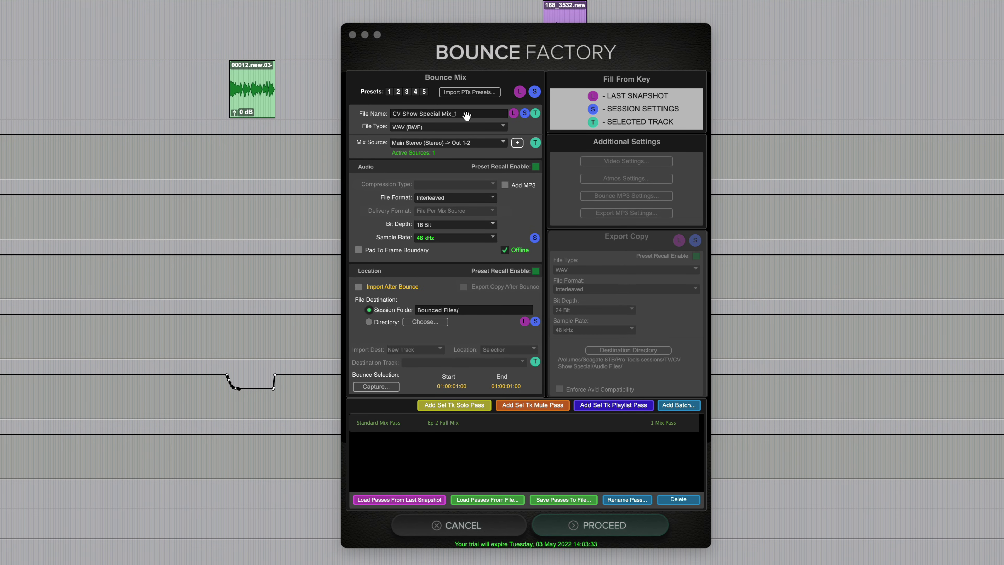
click(468, 115)
text(E)
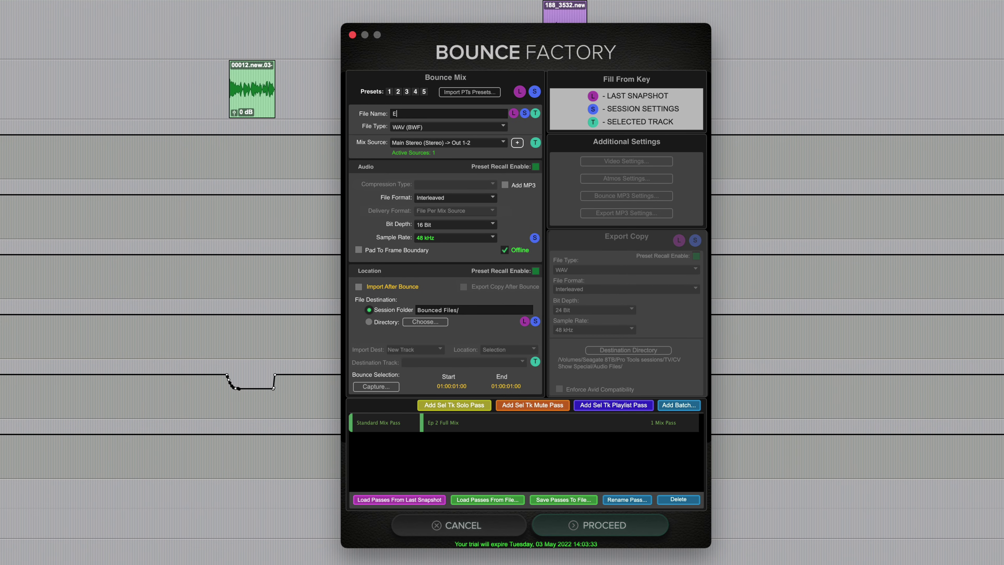
text(p 2 Full Mix)
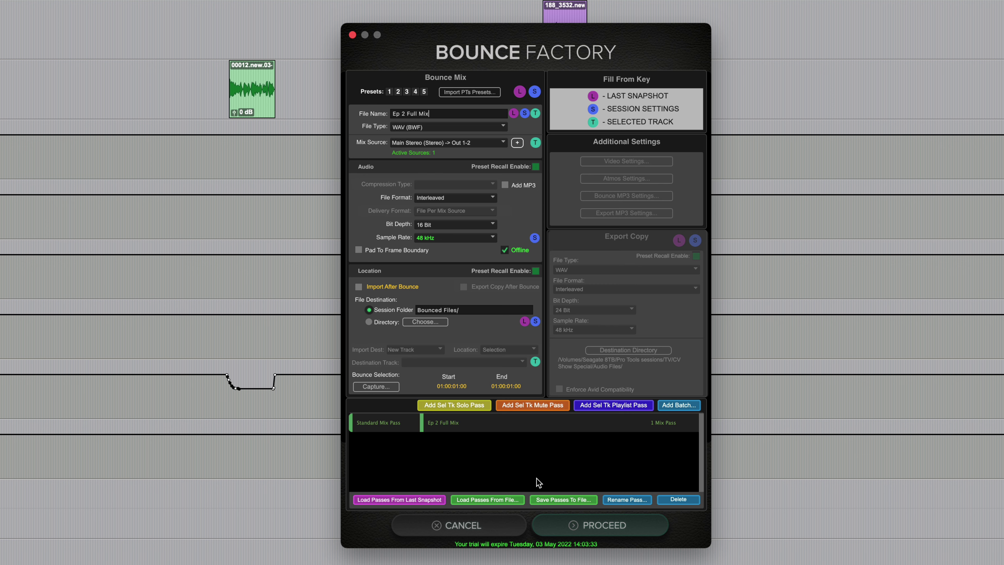
Load the four Ep 1 passes from Demo Show.SBFPasses on the Desktop.
click(482, 499)
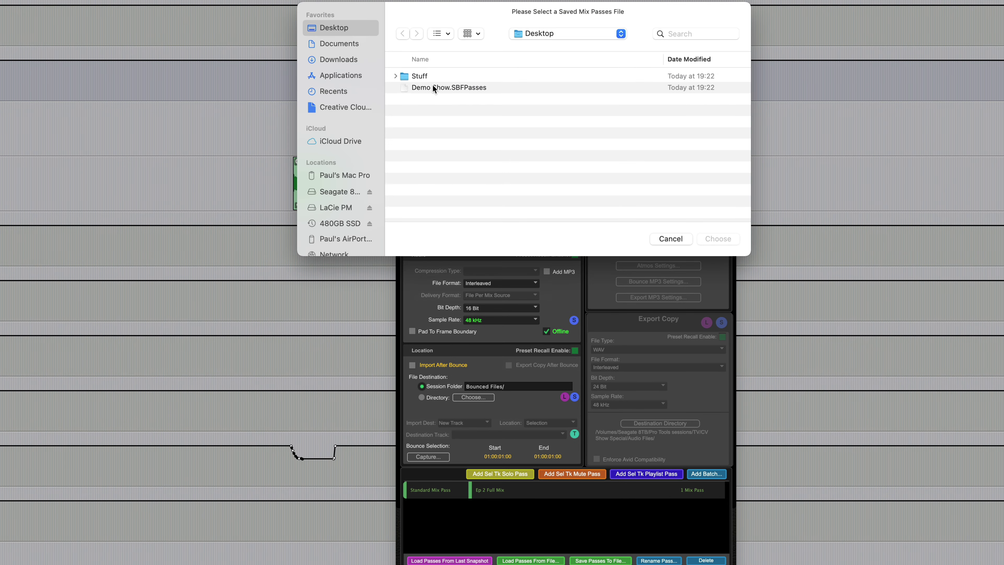
click(433, 86)
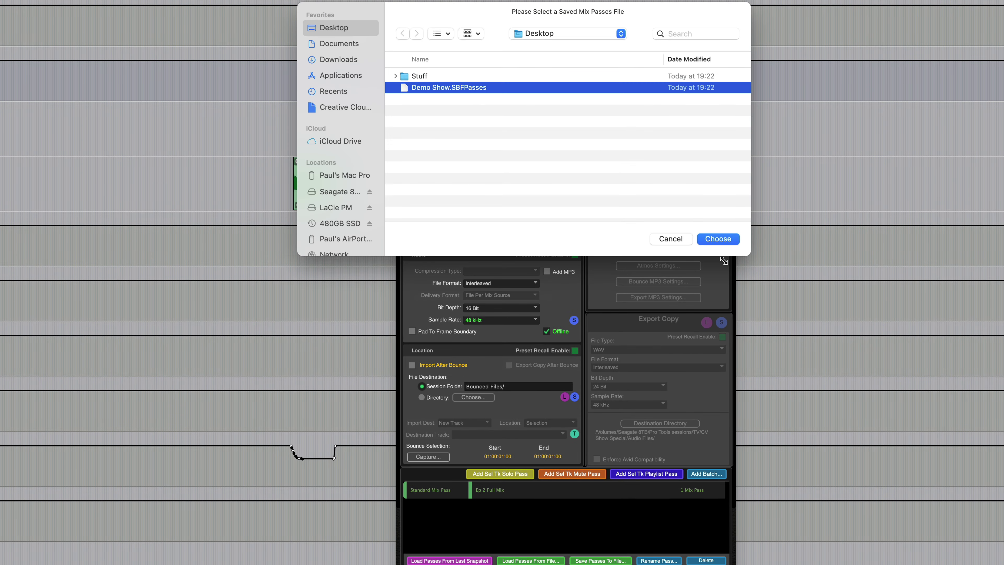
click(719, 239)
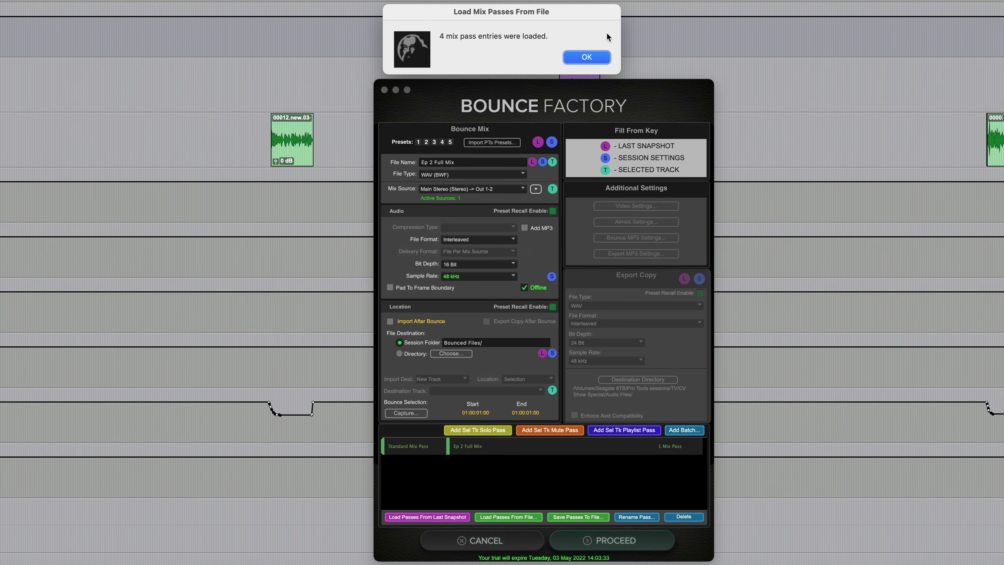
click(588, 59)
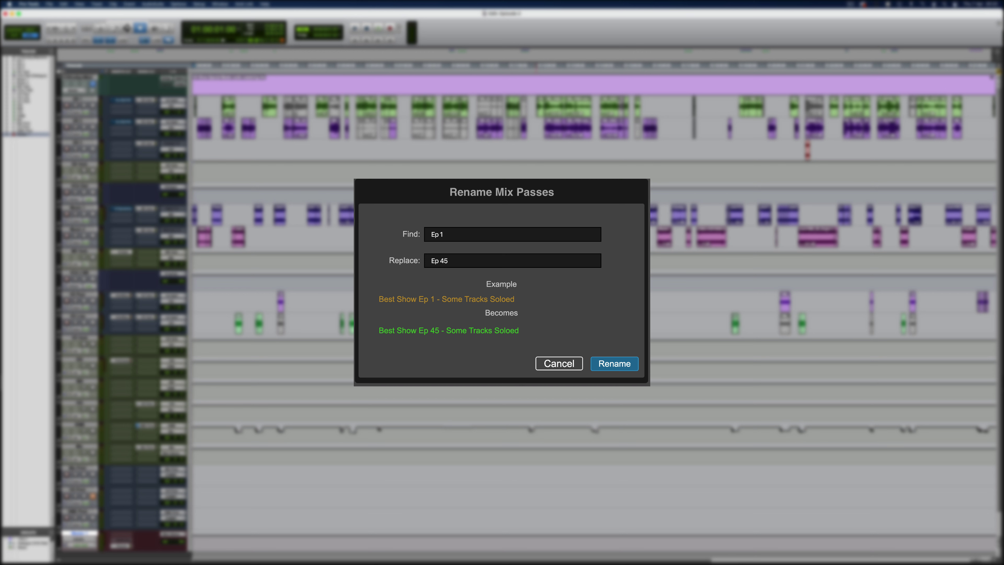
Apply the rename replacing Ep 1 with Ep 45 across all mix passes.
key(Return)
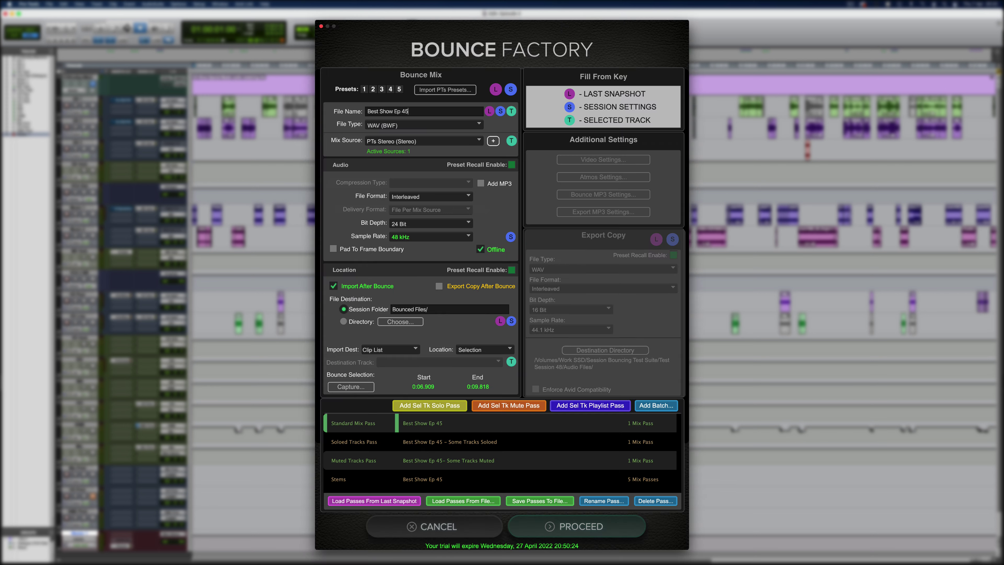